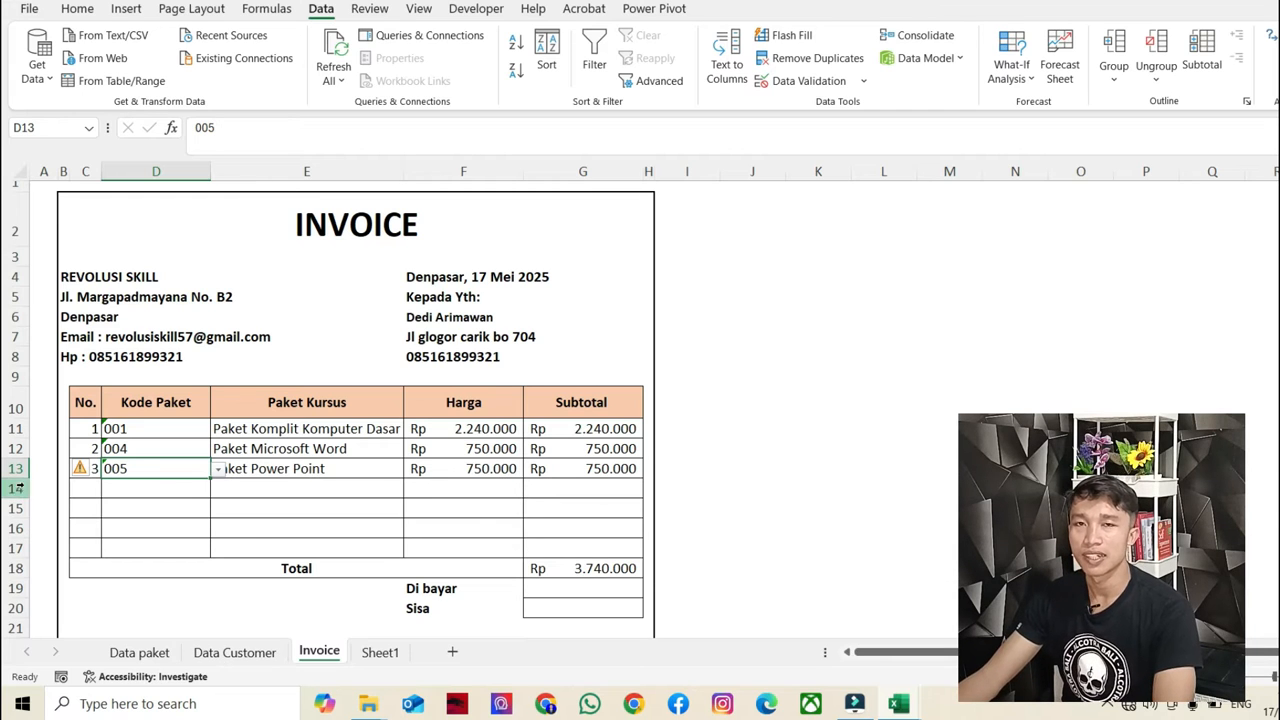
- Review the blank invoice on Sheet1 and the course package list on the Data paket sheet
{"action": "left_click", "coordinate": [378, 652]}
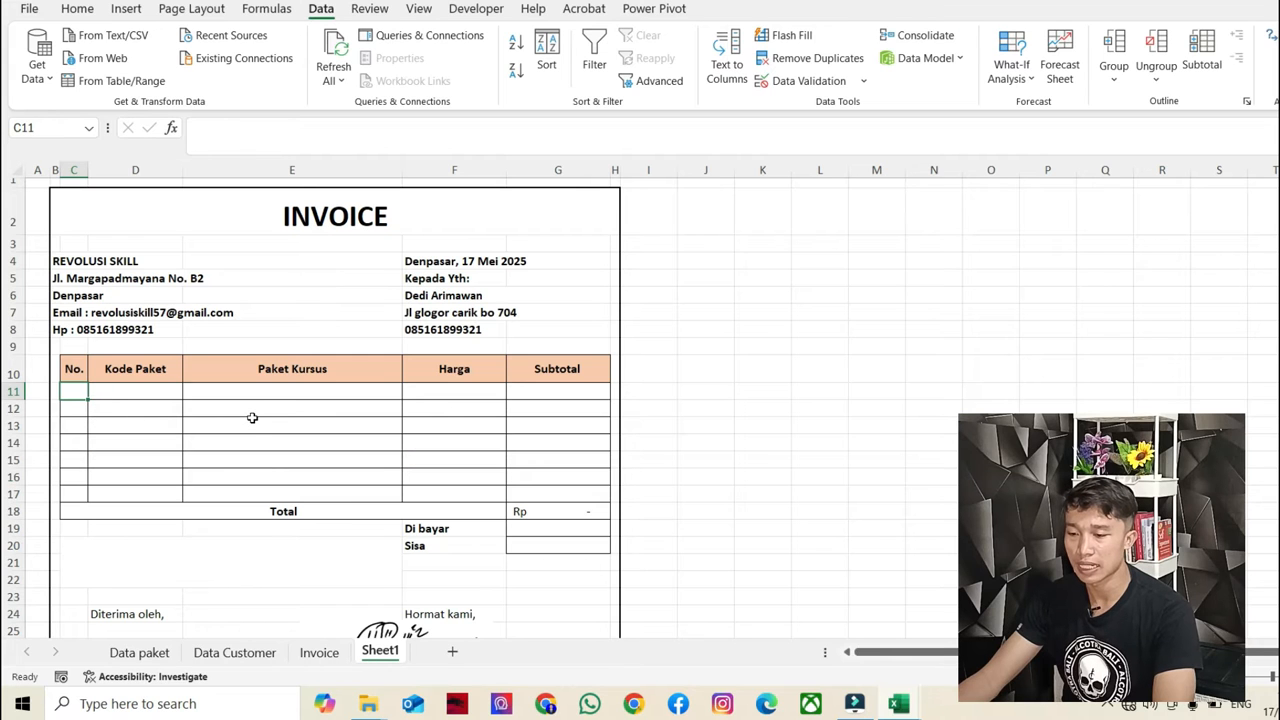
{"action": "left_click", "coordinate": [143, 656]}
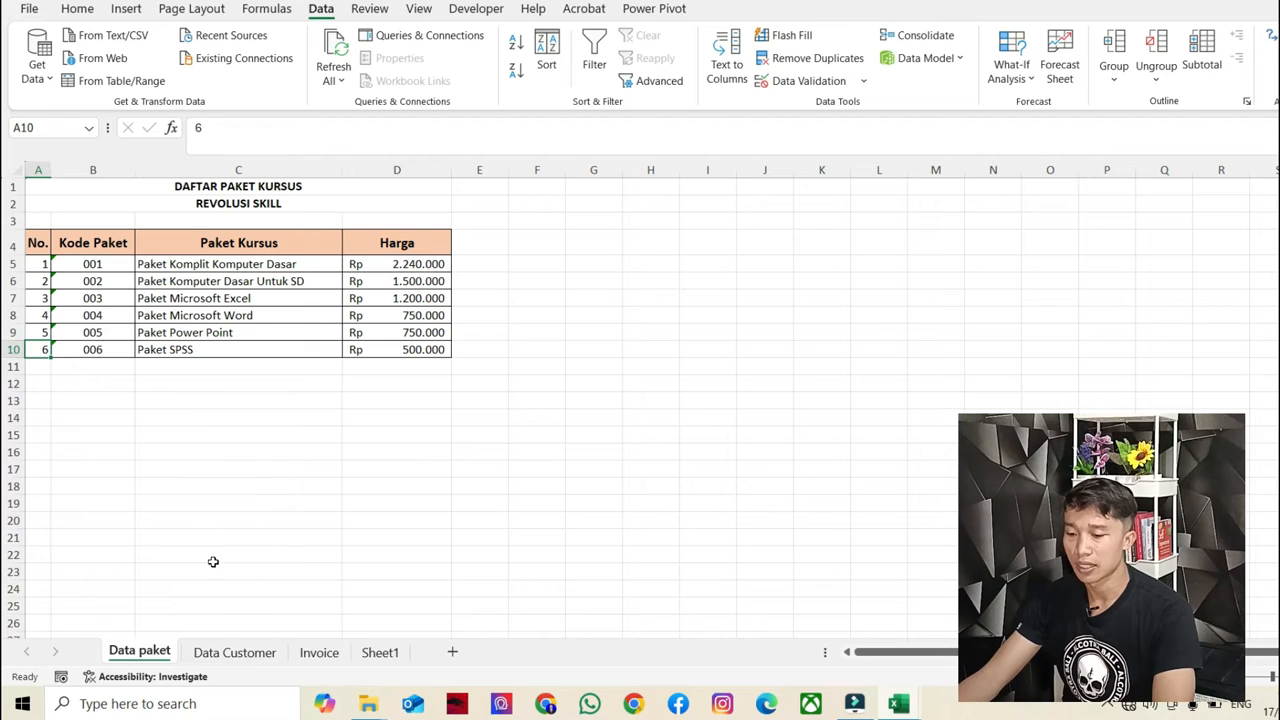
{"action": "left_click", "coordinate": [393, 660]}
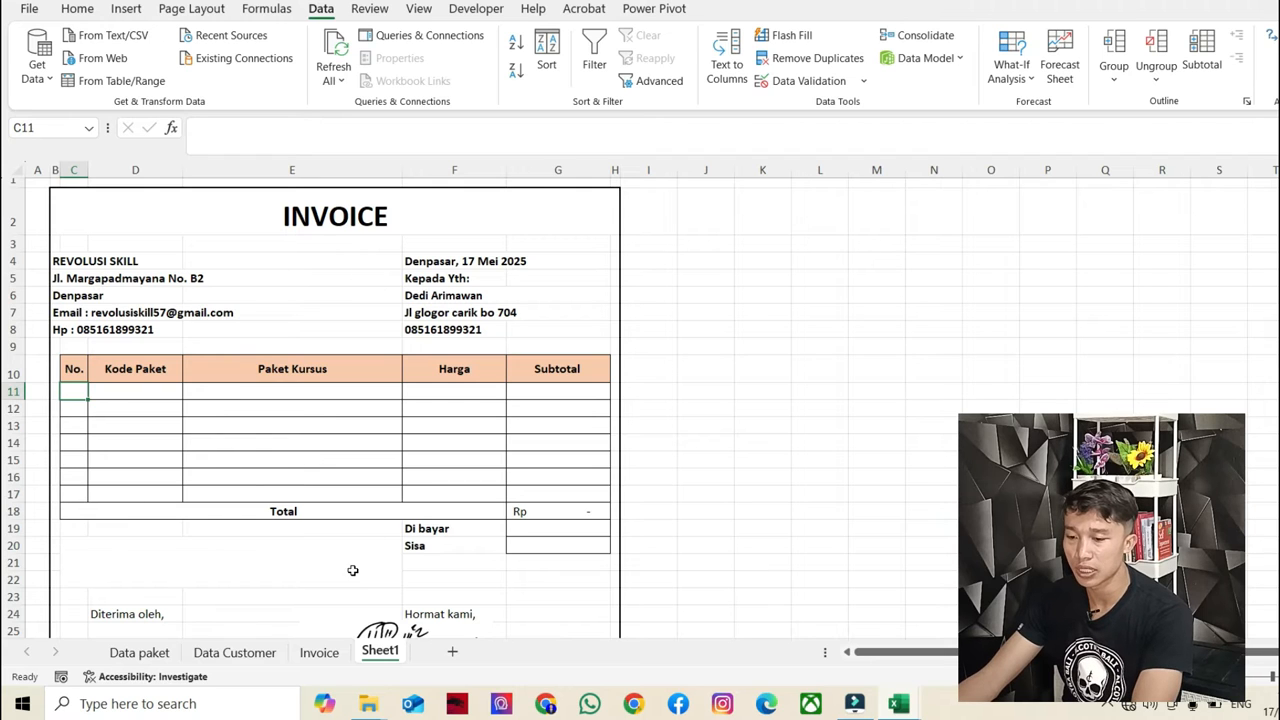
- Clear the existing data validation from the Kode Paket cells D11:D17 of the invoice on Sheet1
{"action": "left_click", "coordinate": [216, 397]}
{"action": "left_click", "coordinate": [79, 390]}
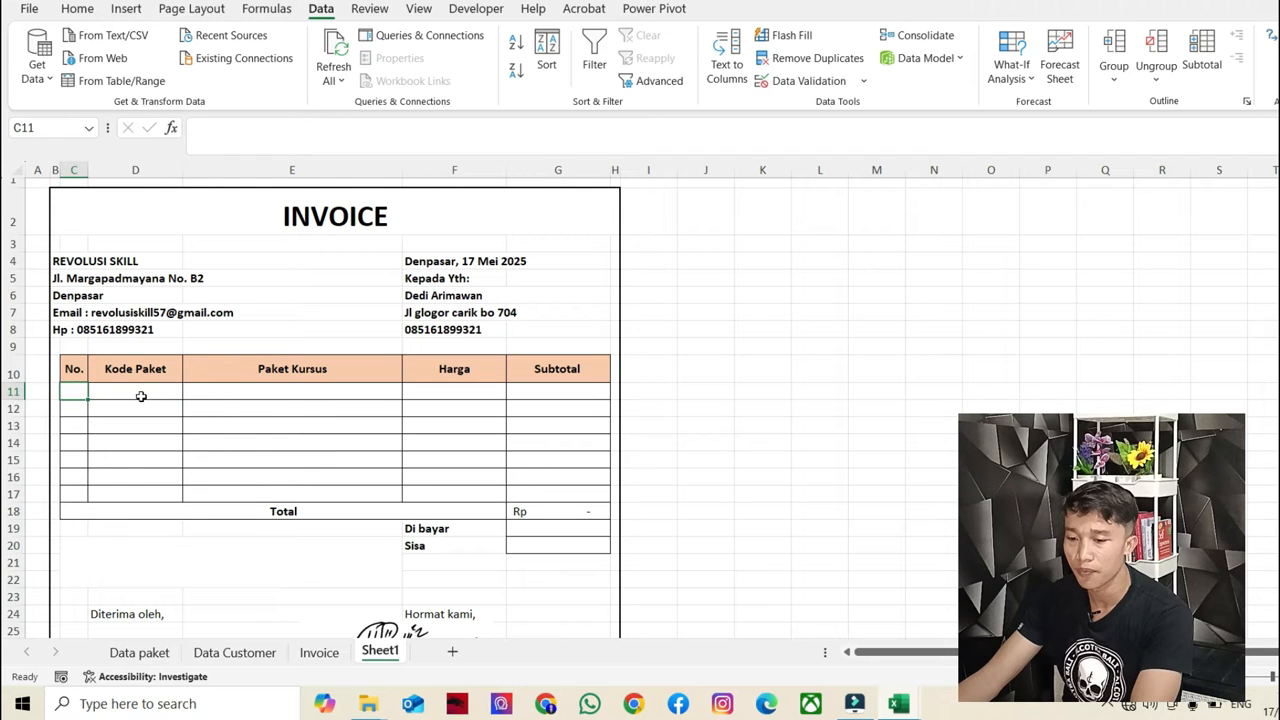
{"action": "left_click", "coordinate": [141, 397]}
{"action": "left_click", "coordinate": [205, 428]}
{"action": "left_click_drag", "start_coordinate": [134, 397], "coordinate": [155, 492]}
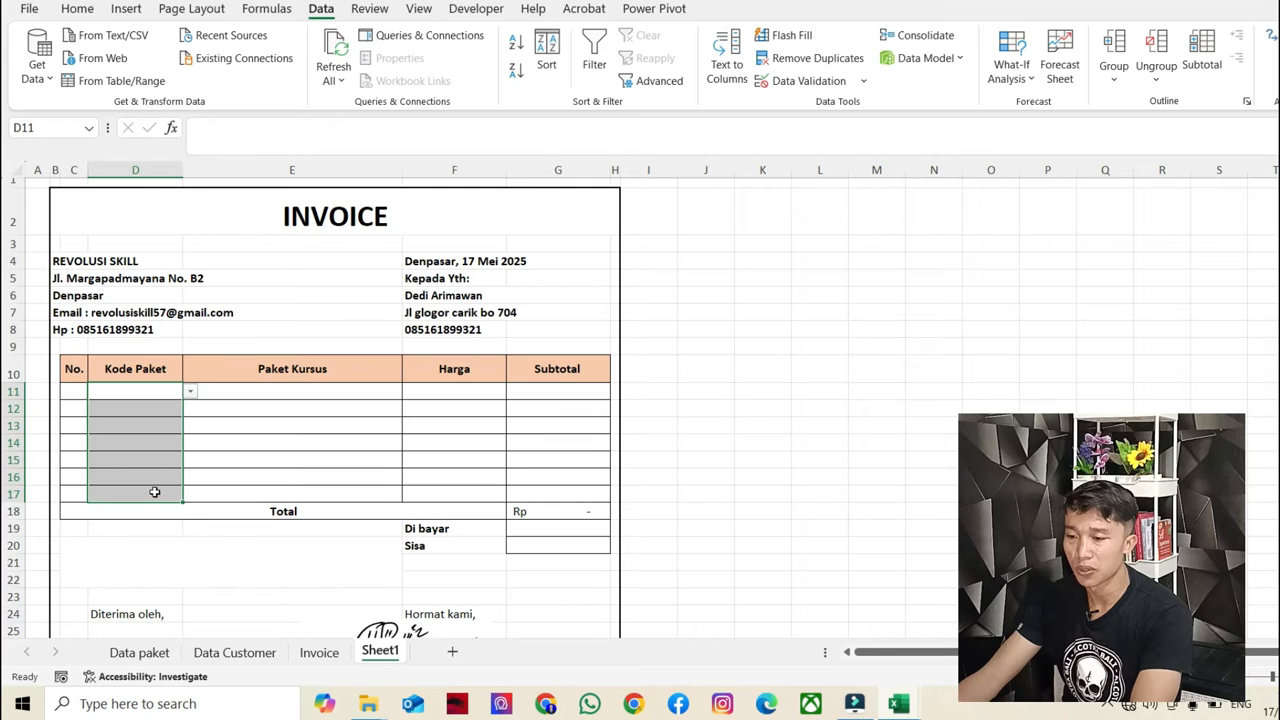
{"action": "left_click", "coordinate": [860, 82]}
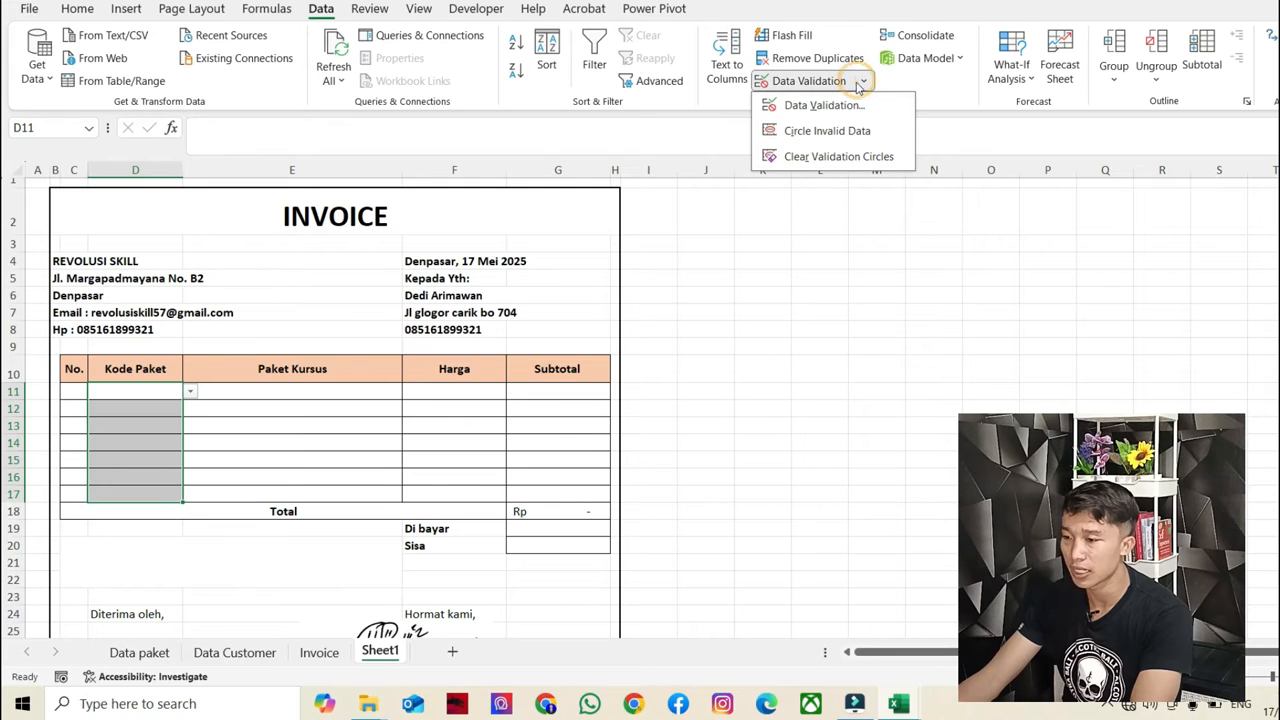
{"action": "left_click", "coordinate": [806, 80]}
{"action": "left_click", "coordinate": [911, 386]}
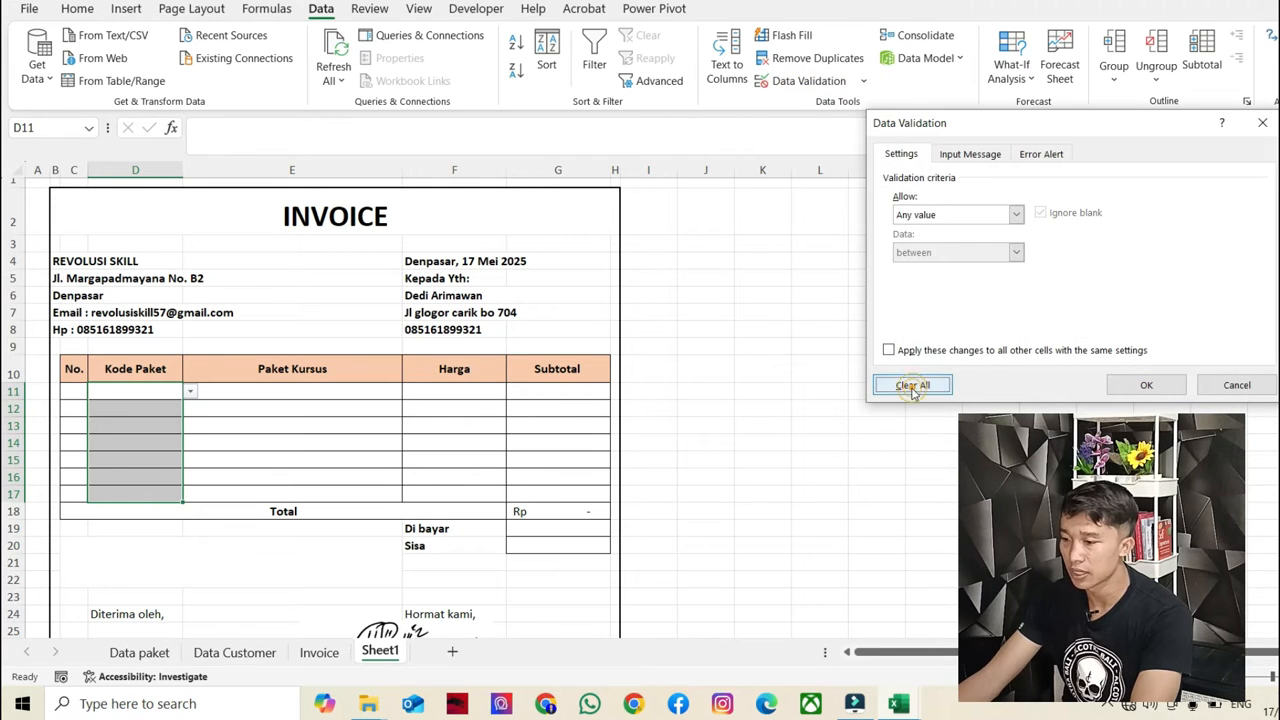
{"action": "left_click", "coordinate": [1146, 385]}
{"action": "left_click", "coordinate": [256, 432]}
{"action": "left_click_drag", "start_coordinate": [142, 393], "coordinate": [257, 491]}
{"action": "left_click", "coordinate": [208, 391]}
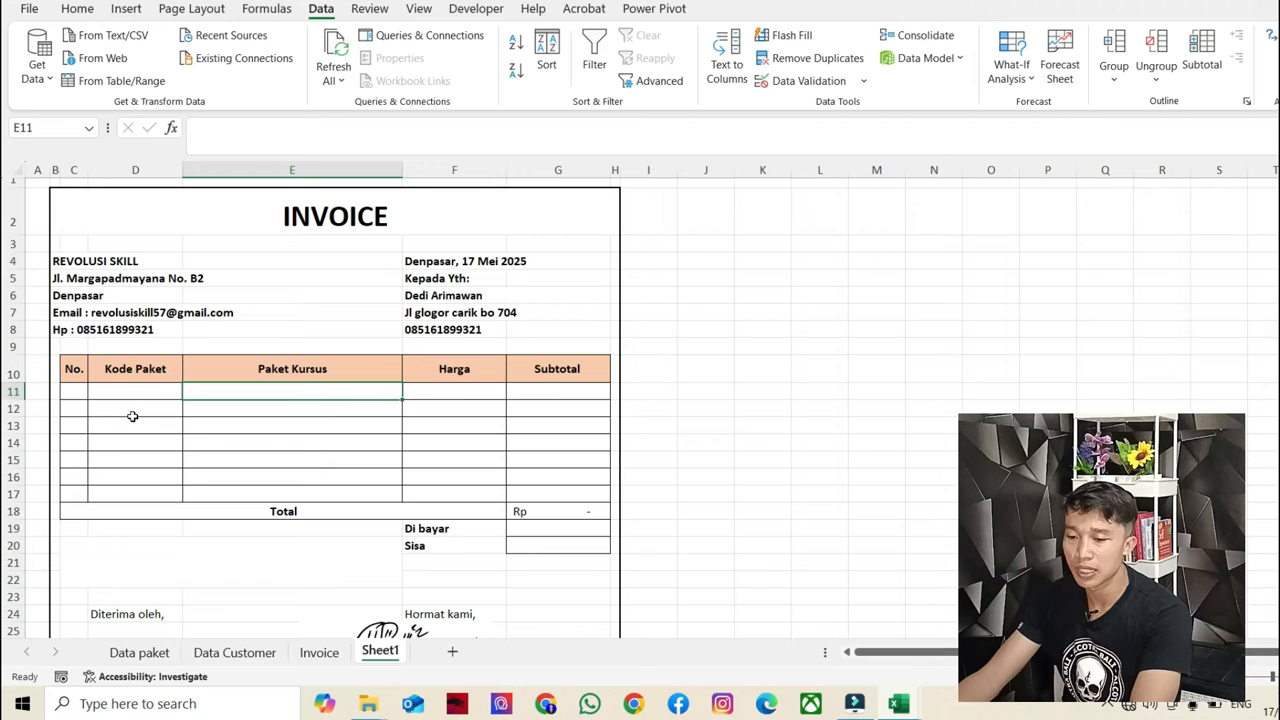
{"action": "left_click", "coordinate": [146, 397]}
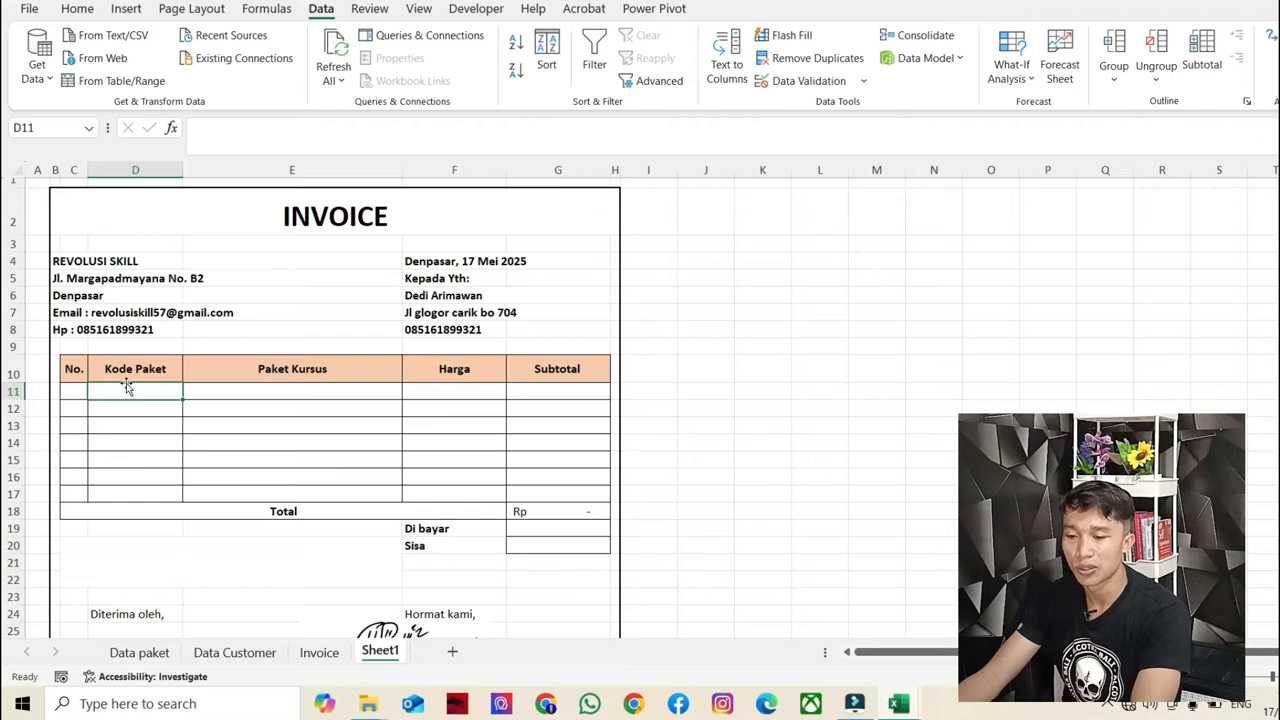
- Restrict the Kode Paket cells D11:D17 to a dropdown list sourced from ='Data paket'!$B$5:$B$10
{"action": "left_click_drag", "start_coordinate": [168, 390], "coordinate": [157, 499]}
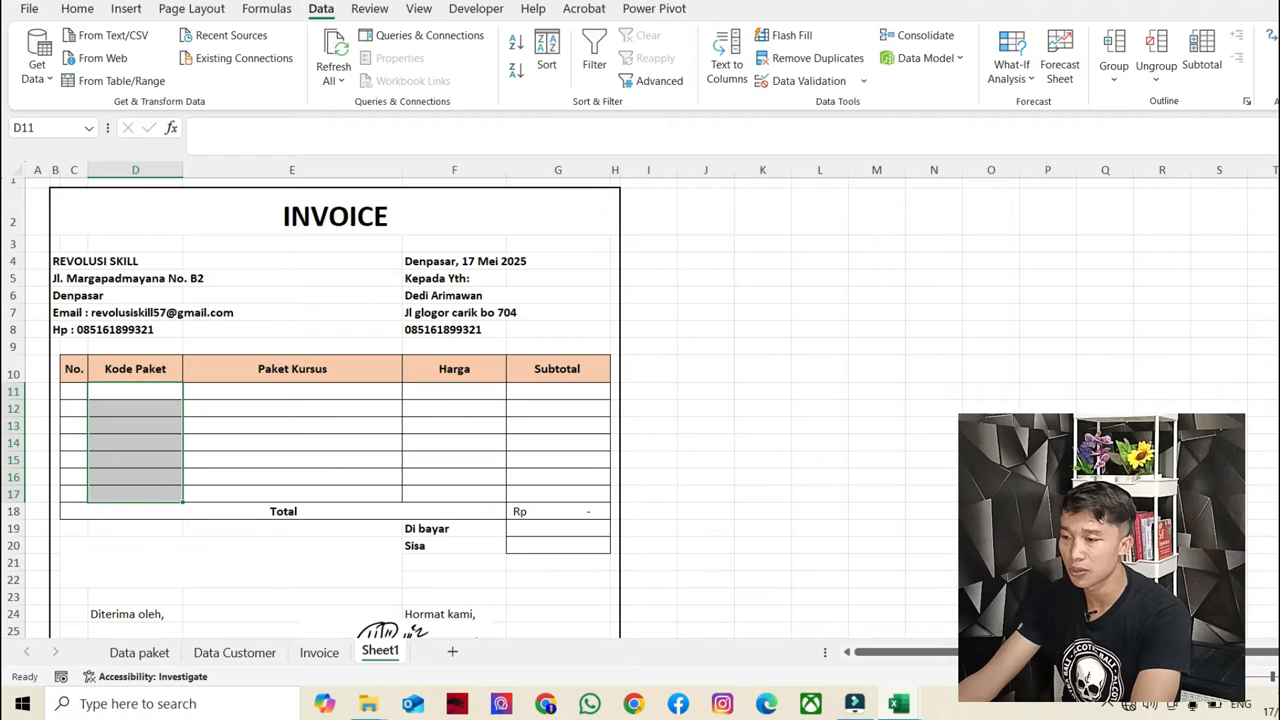
{"action": "left_click", "coordinate": [855, 80]}
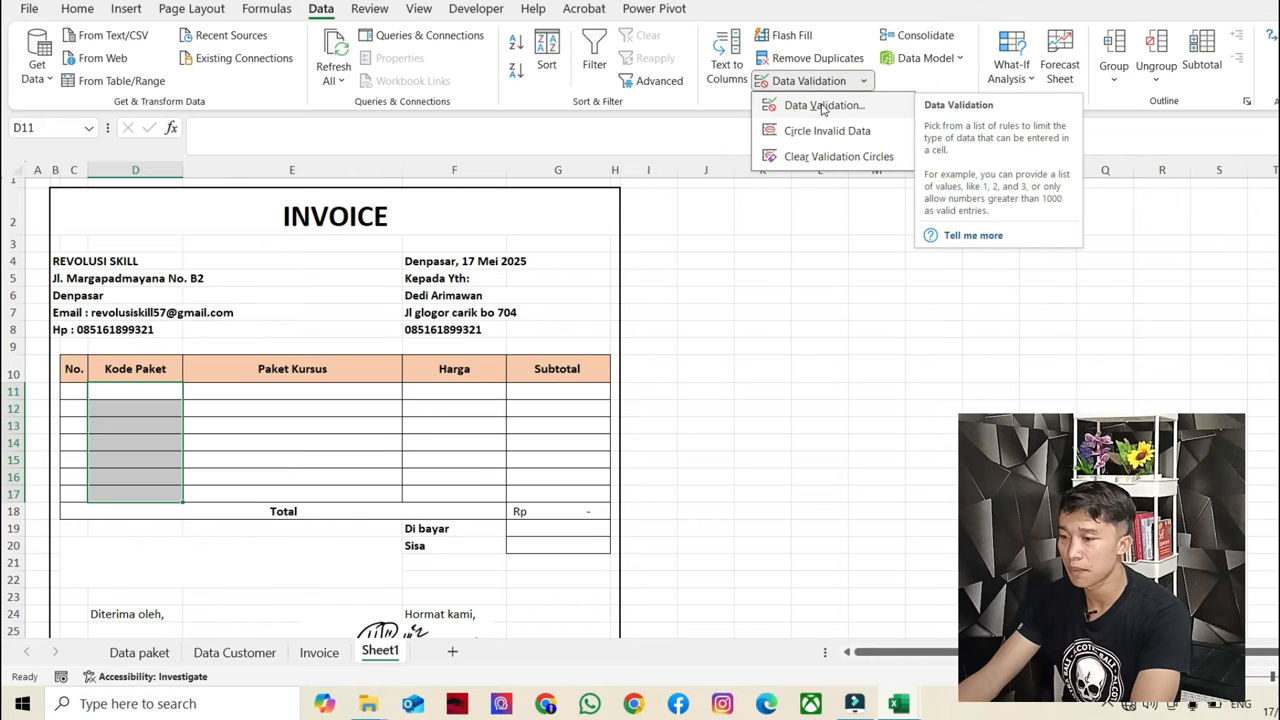
{"action": "left_click", "coordinate": [822, 105]}
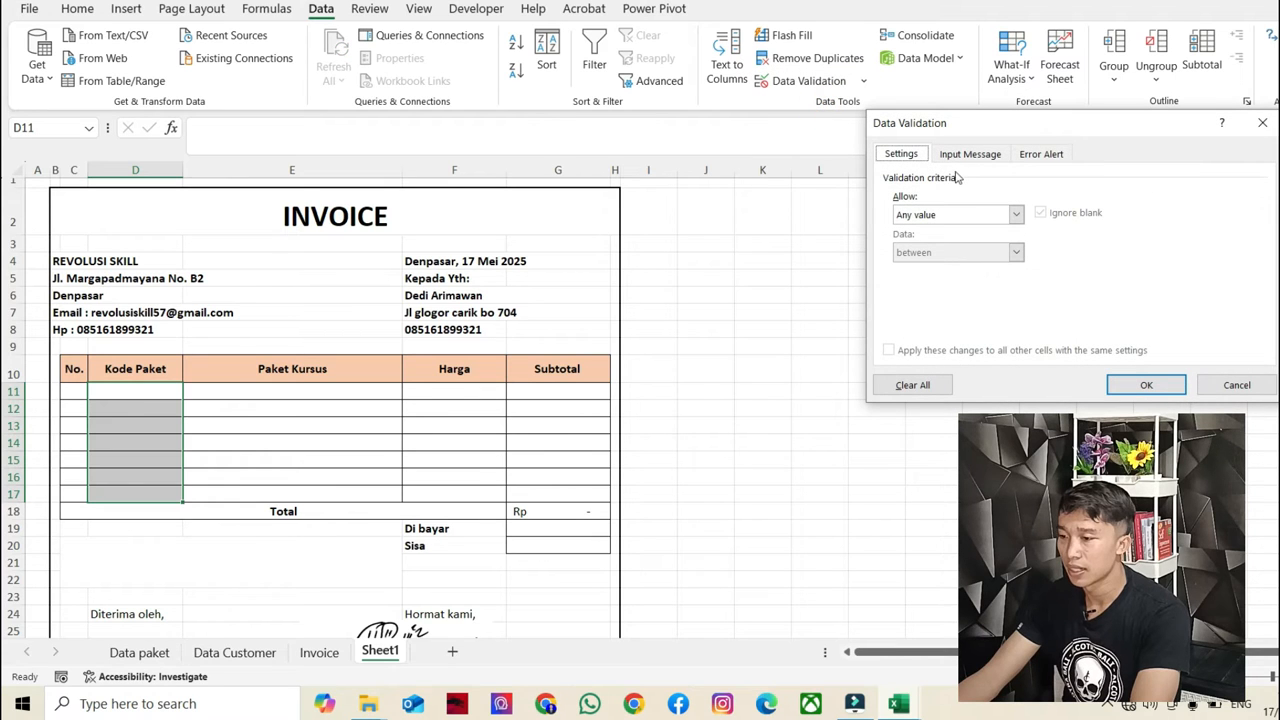
{"action": "left_click", "coordinate": [1016, 214]}
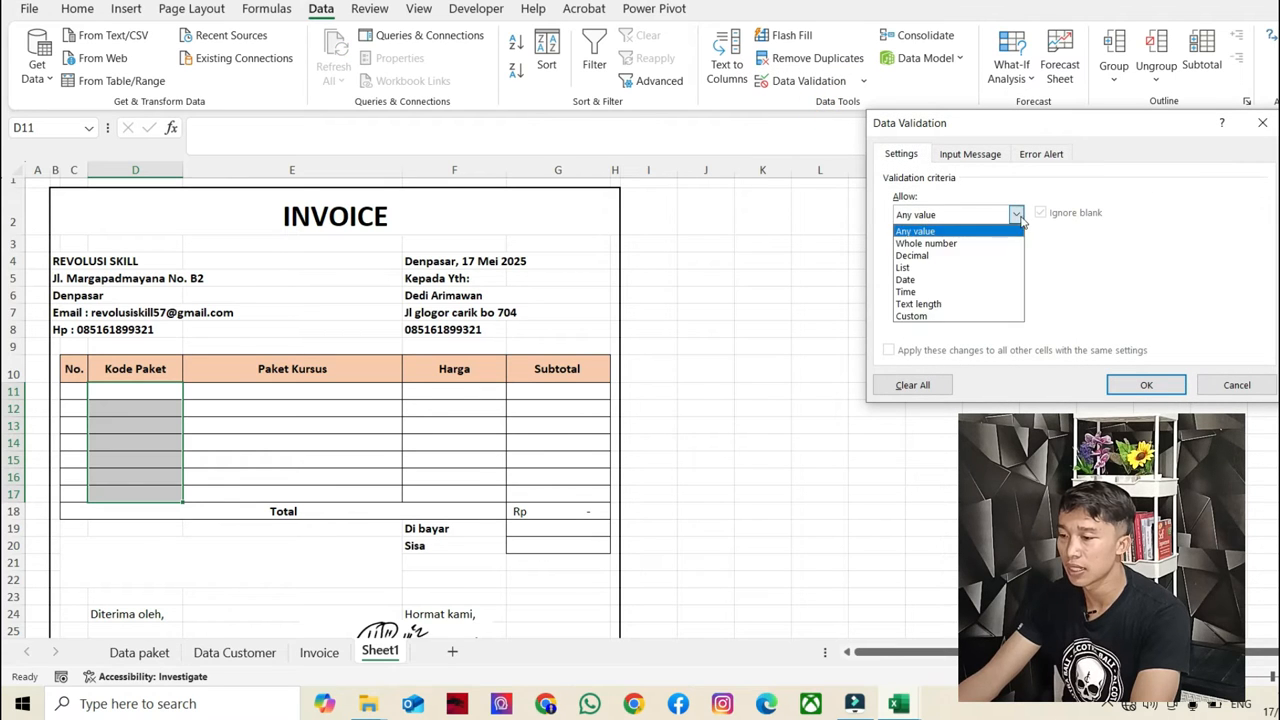
{"action": "left_click", "coordinate": [903, 268]}
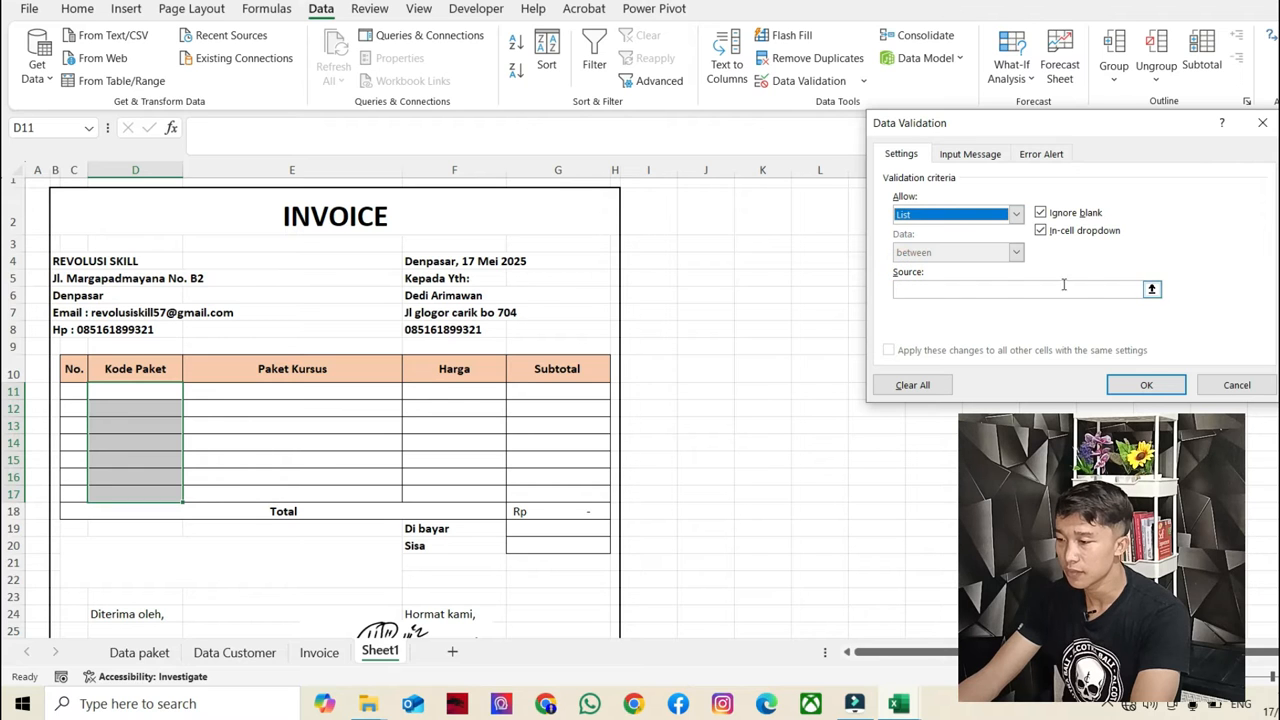
{"action": "left_click", "coordinate": [1151, 290]}
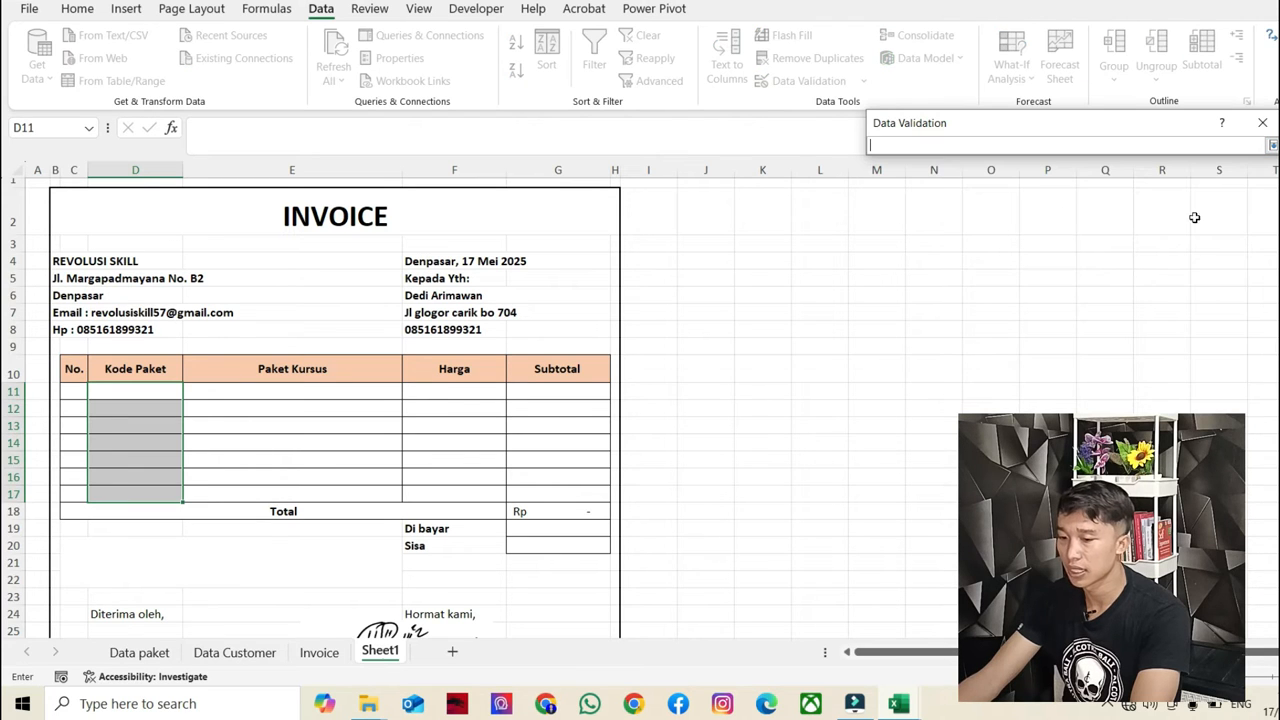
{"action": "left_click", "coordinate": [158, 658]}
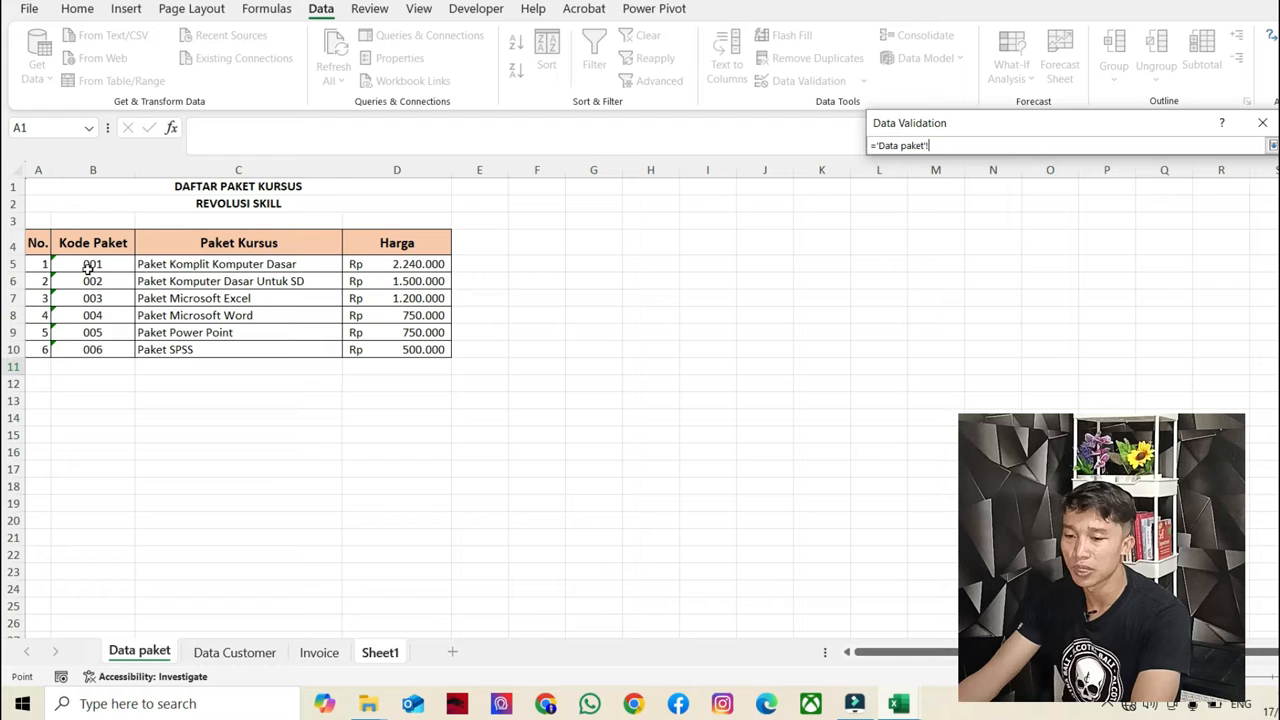
{"action": "left_click_drag", "start_coordinate": [90, 265], "coordinate": [90, 349]}
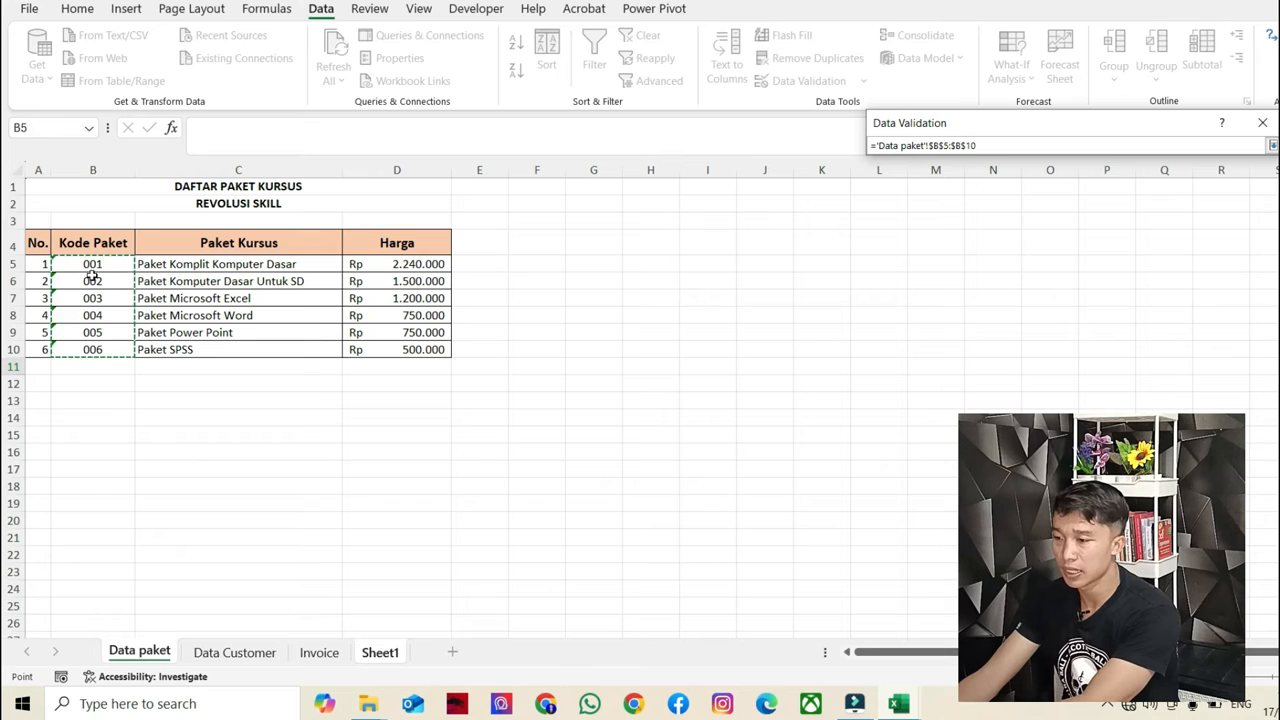
{"action": "key", "text": "Return"}
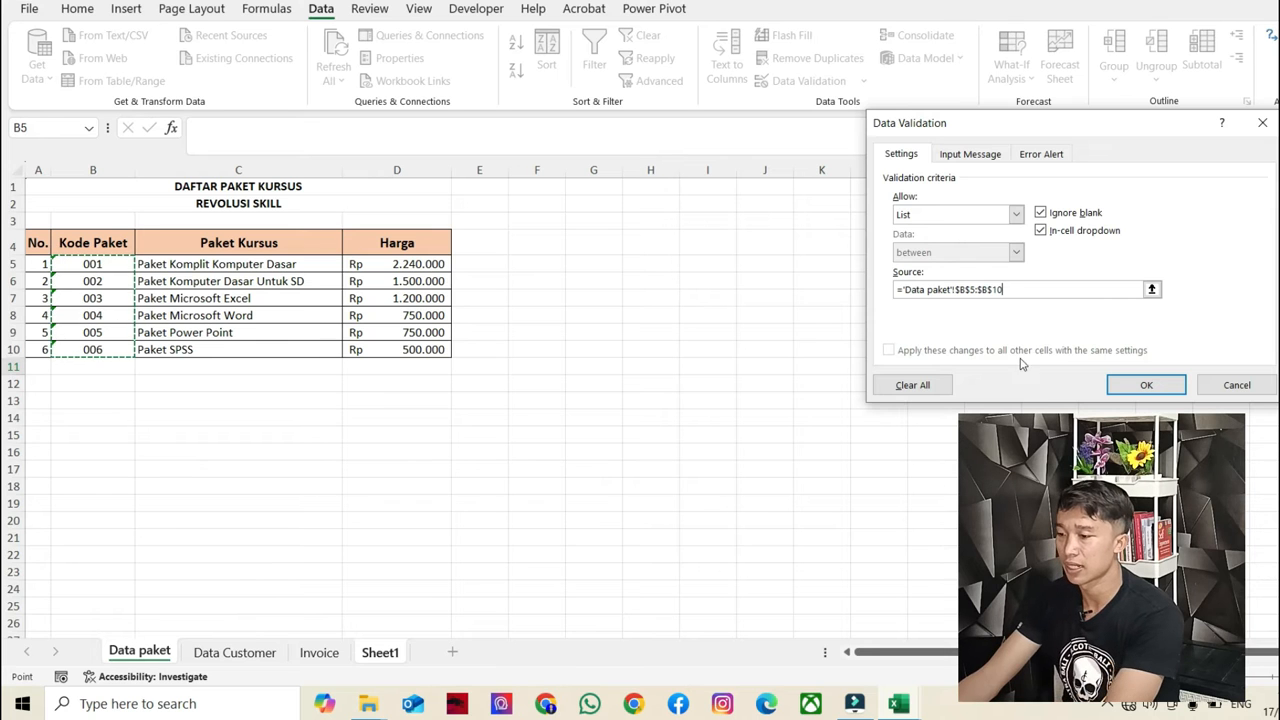
{"action": "left_click", "coordinate": [1146, 384]}
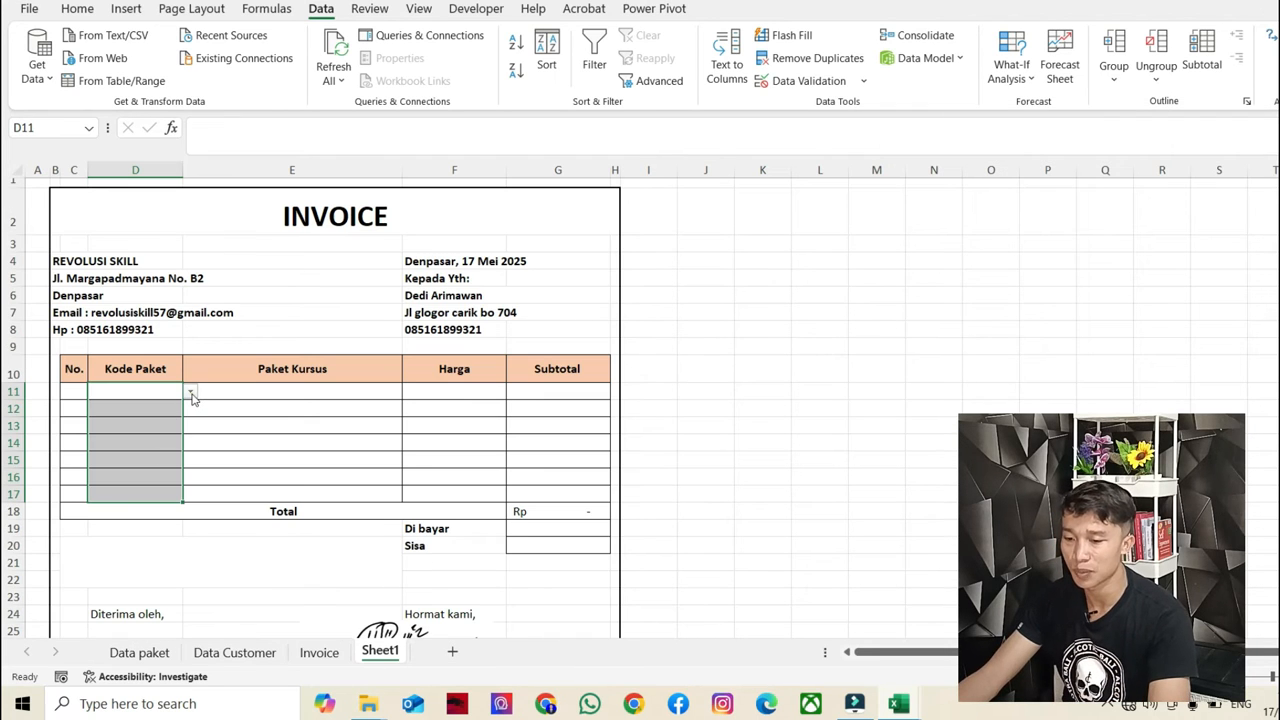
- Check the code dropdowns in D11 and D12 against the package list on the Data paket sheet
{"action": "left_click", "coordinate": [191, 394]}
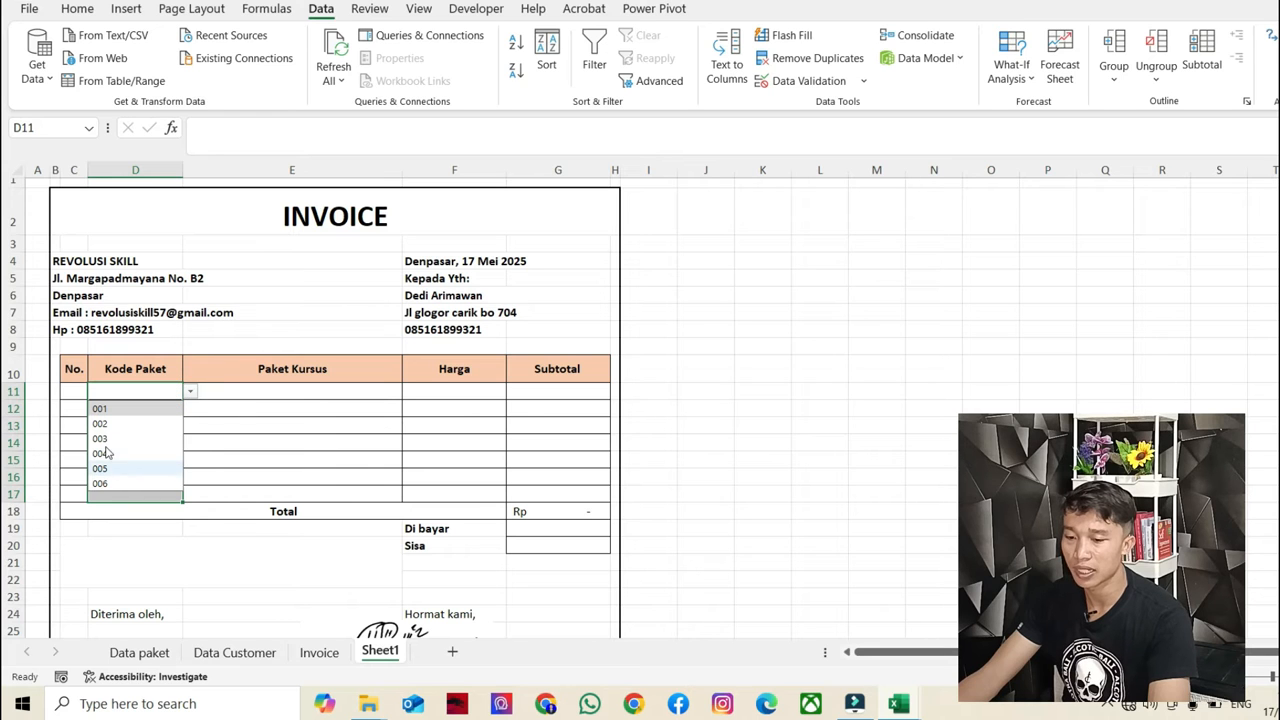
{"action": "left_click", "coordinate": [202, 411]}
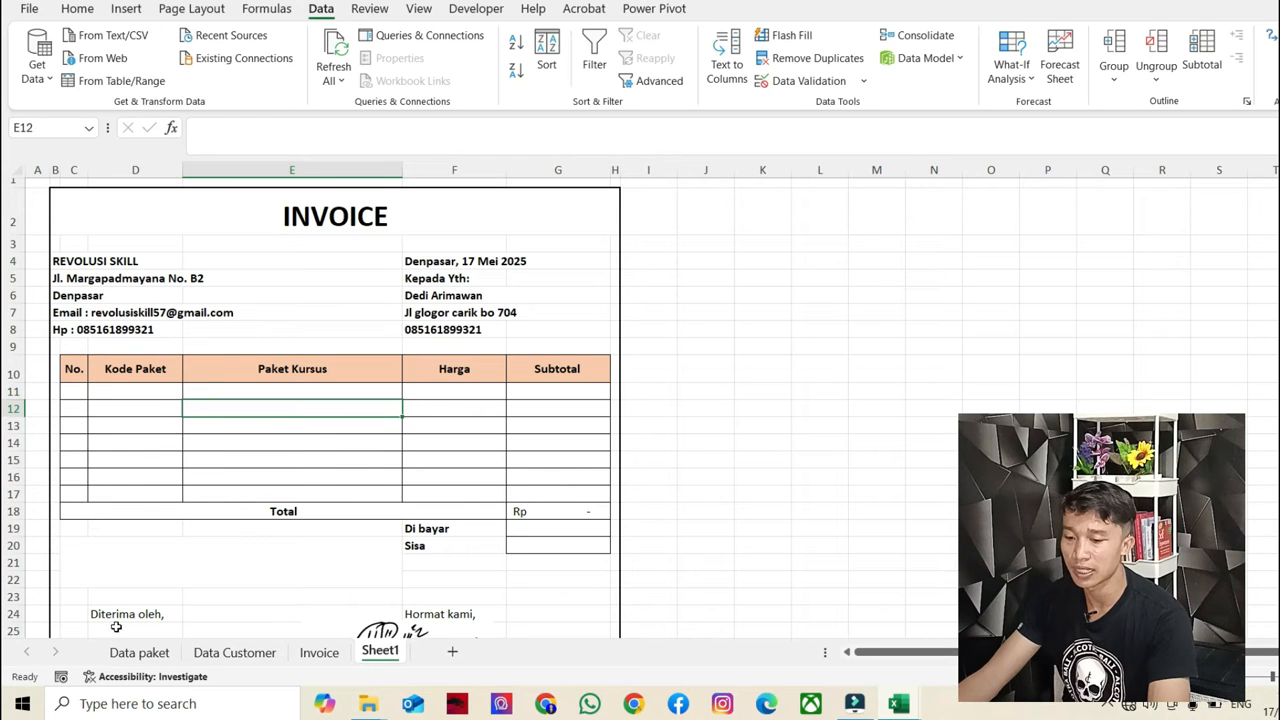
{"action": "left_click", "coordinate": [169, 404]}
{"action": "left_click", "coordinate": [189, 408]}
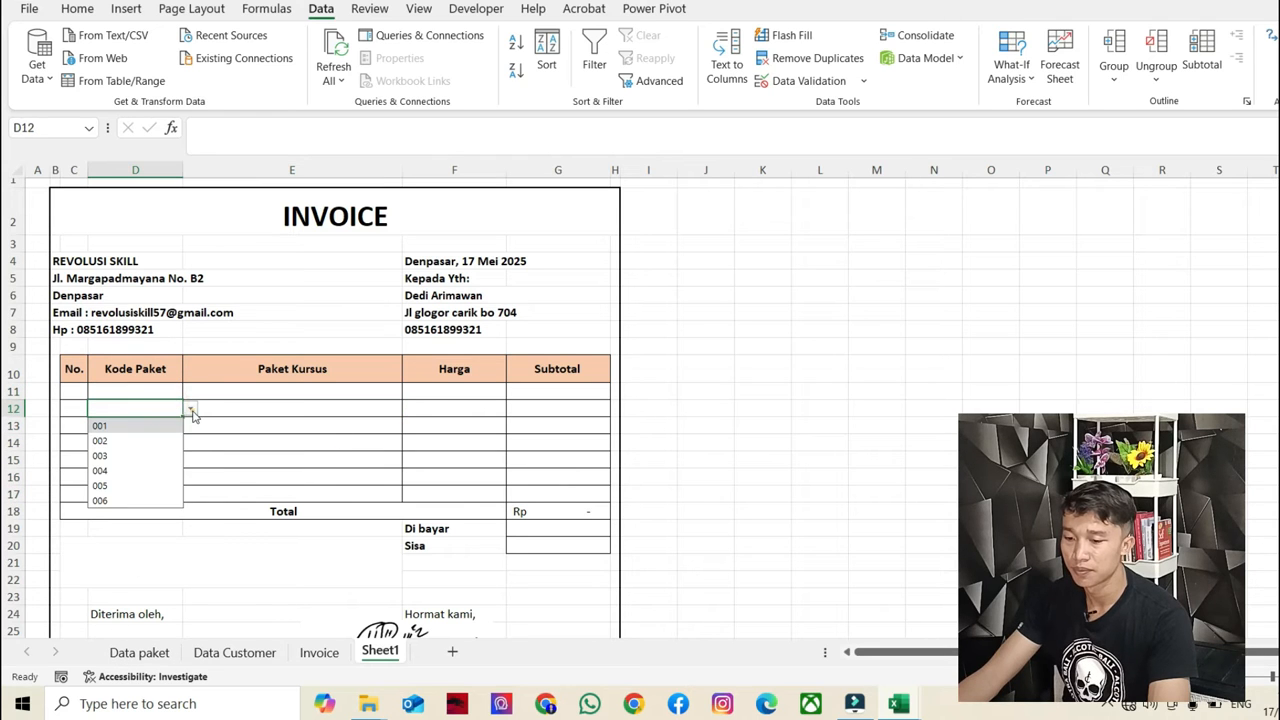
{"action": "left_click", "coordinate": [125, 651]}
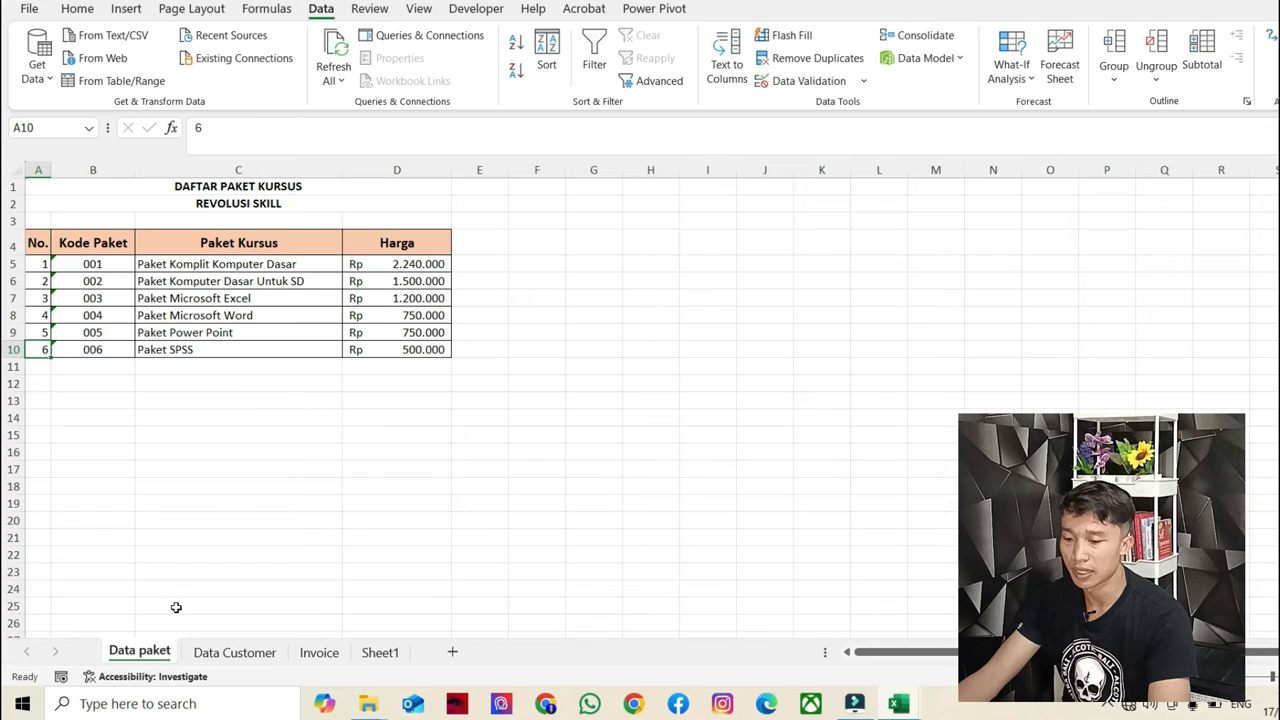
{"action": "left_click", "coordinate": [376, 653]}
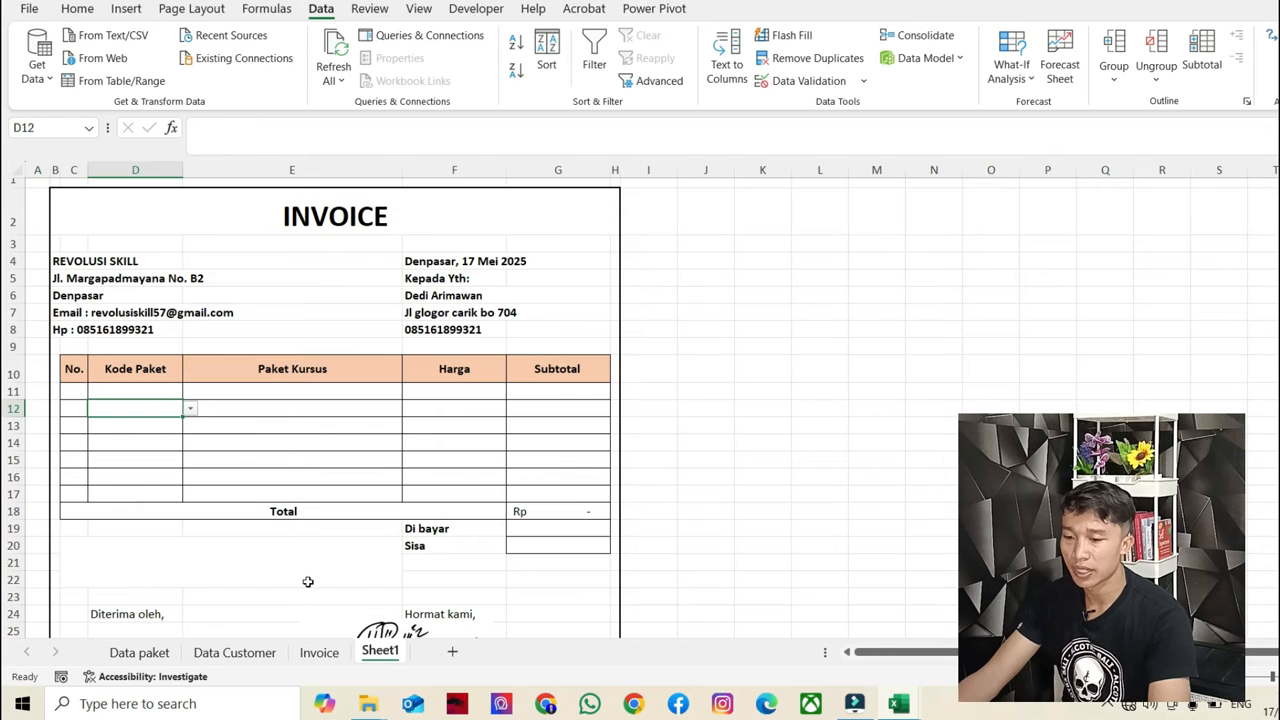
- Start a VLOOKUP formula in the first Paket Kursus cell, E11, with D11 as the lookup value
{"action": "left_click", "coordinate": [293, 393]}
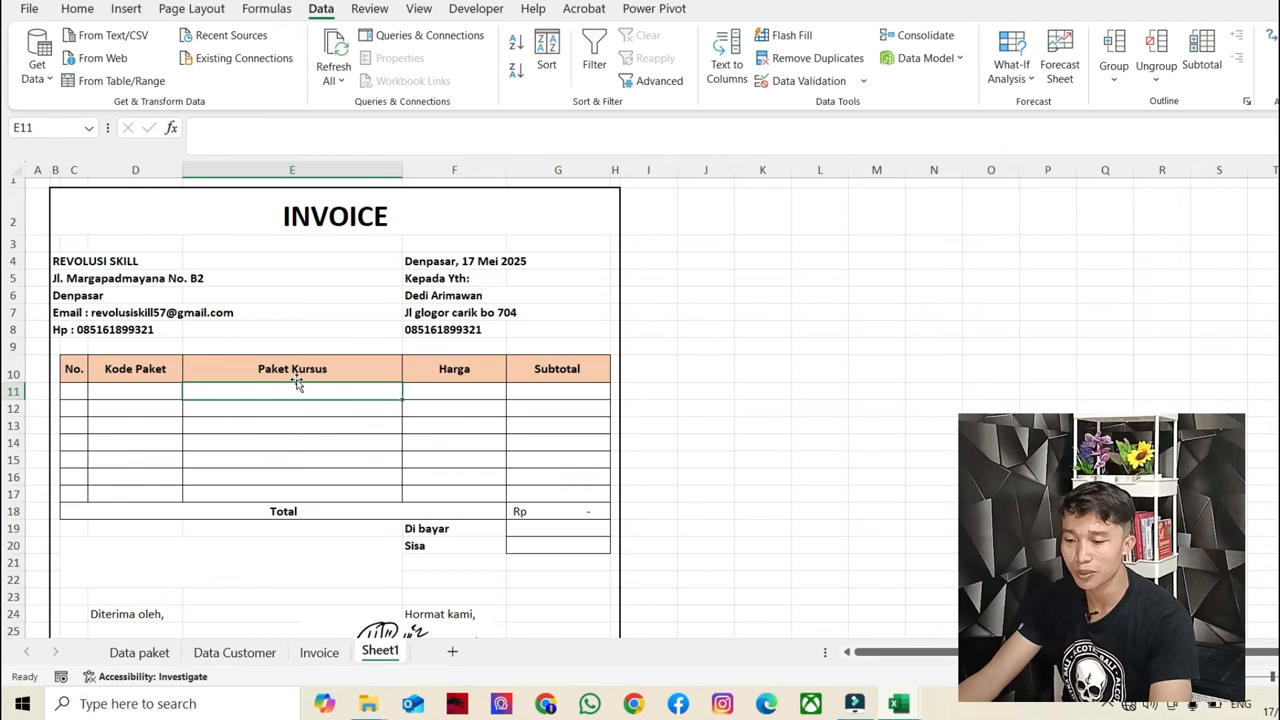
{"action": "type", "text": "="}
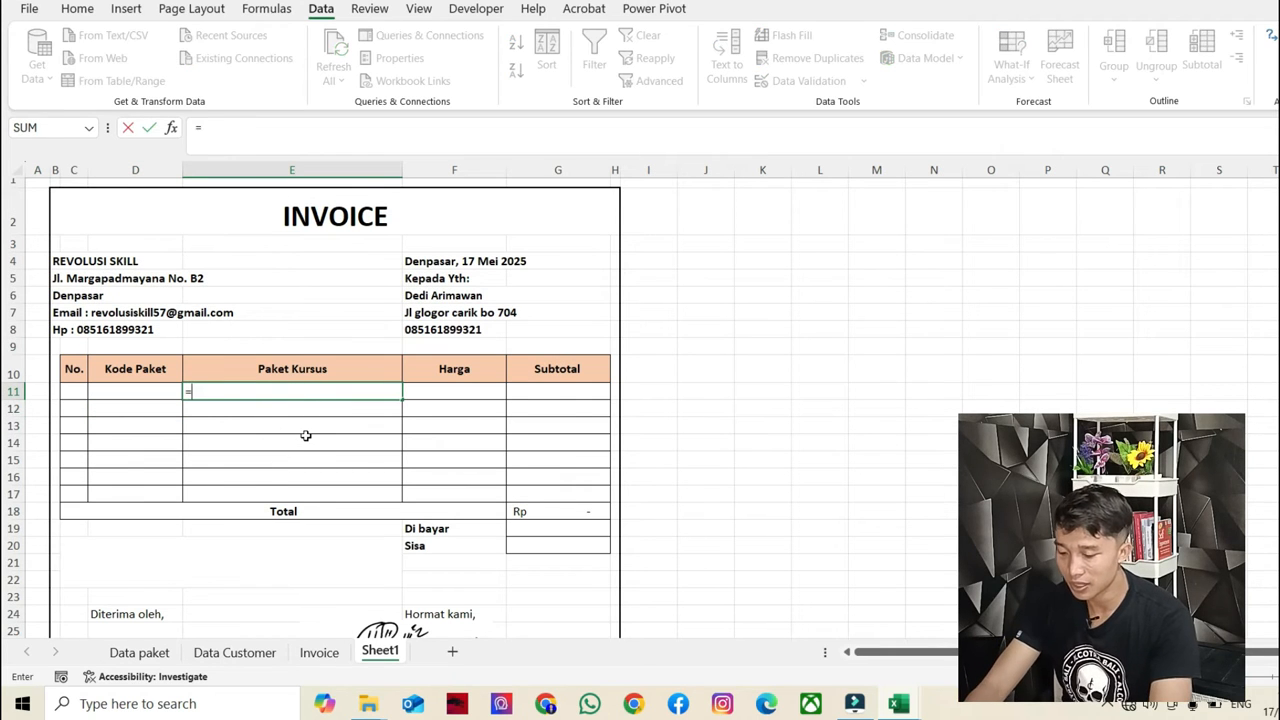
{"action": "type", "text": "vloo"}
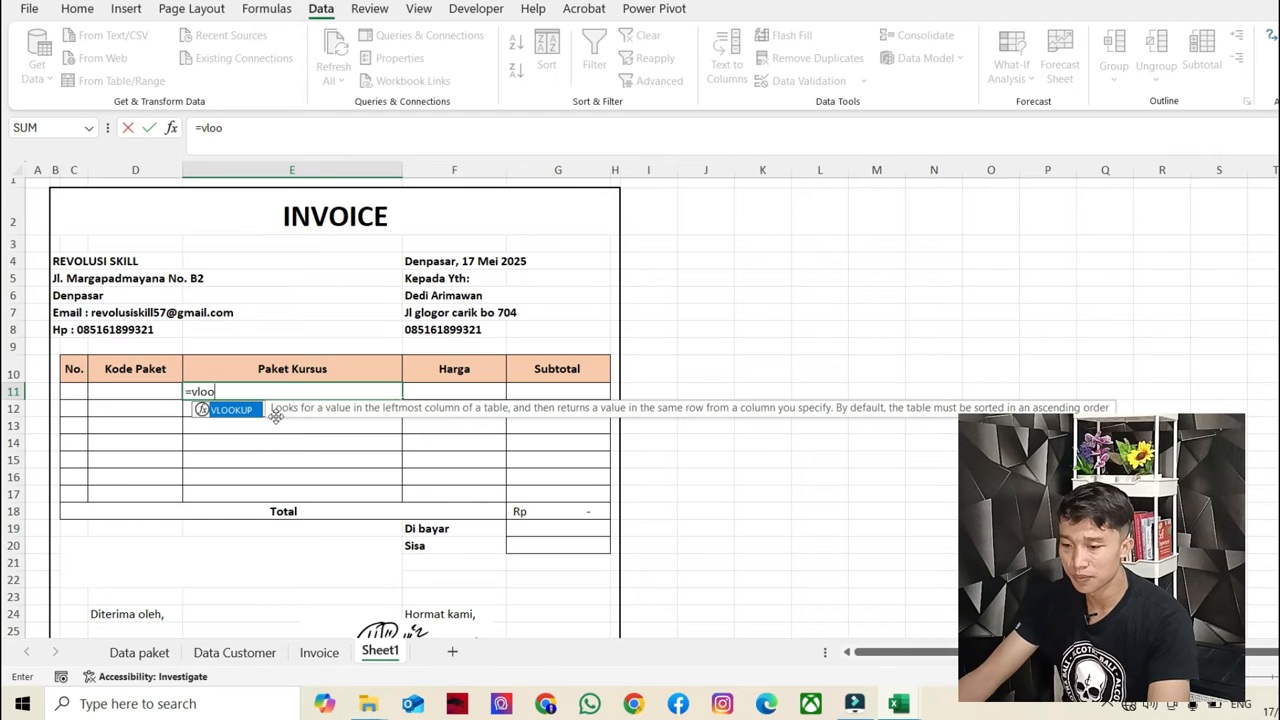
{"action": "double_click", "coordinate": [229, 409]}
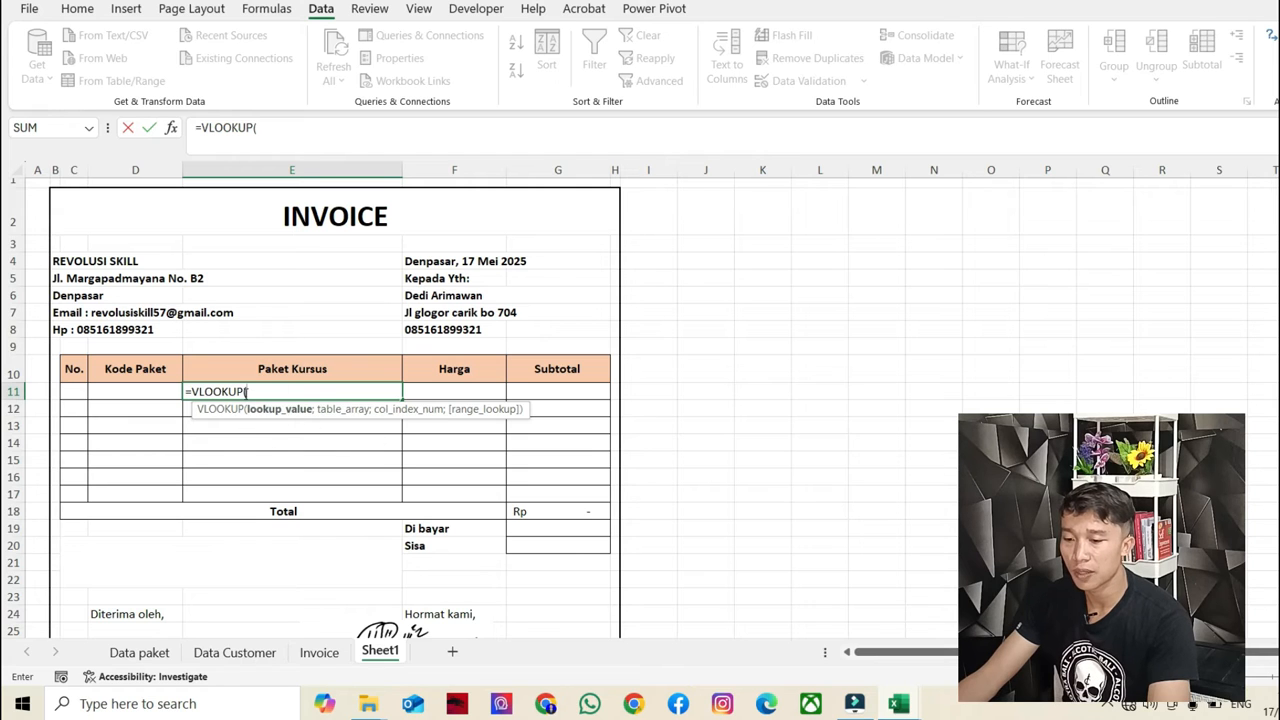
{"action": "left_click", "coordinate": [137, 393]}
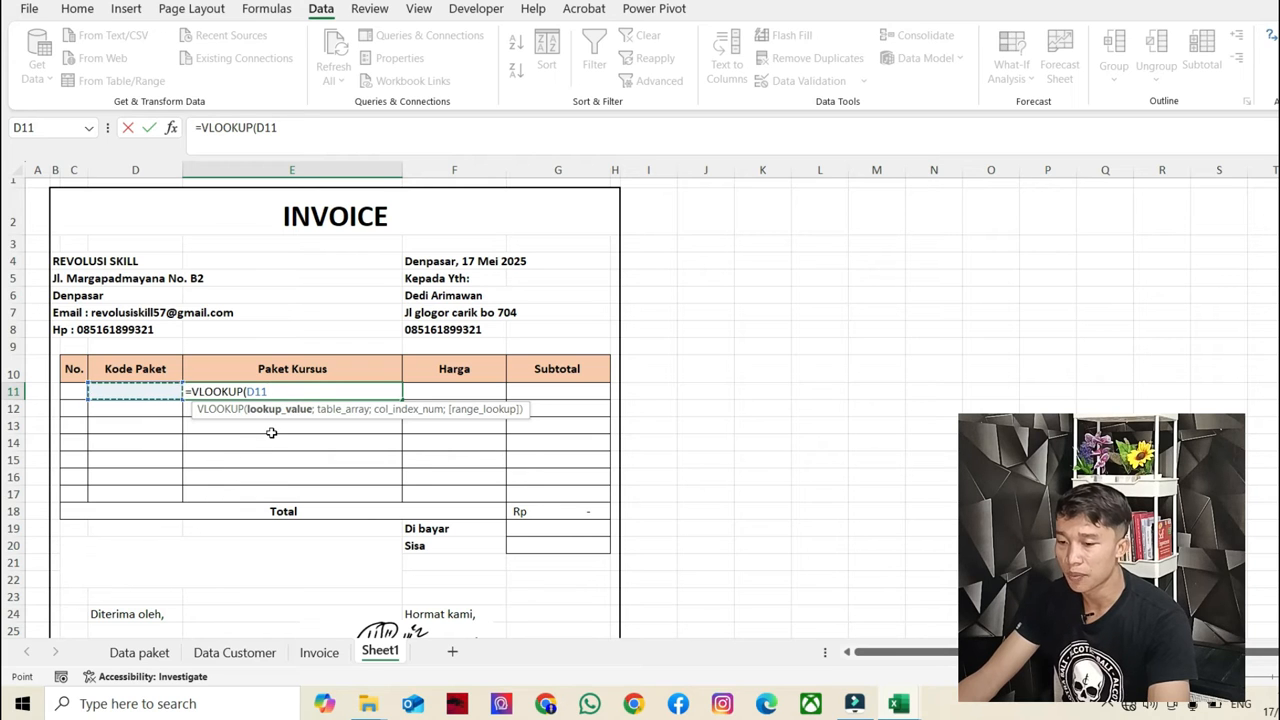
{"action": "type", "text": ";"}
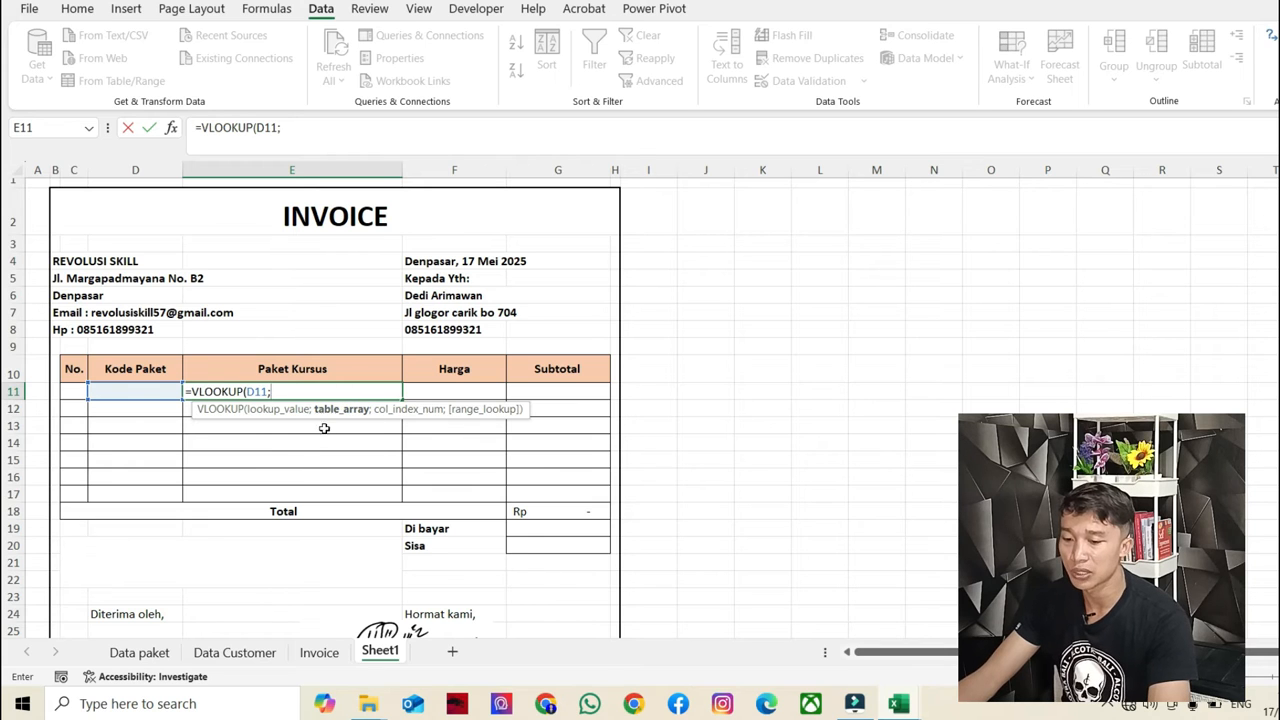
- Set the VLOOKUP table array in E11 to the absolute range 'Data paket'!$B$4:$D$10, including the header row
{"action": "left_click", "coordinate": [152, 653]}
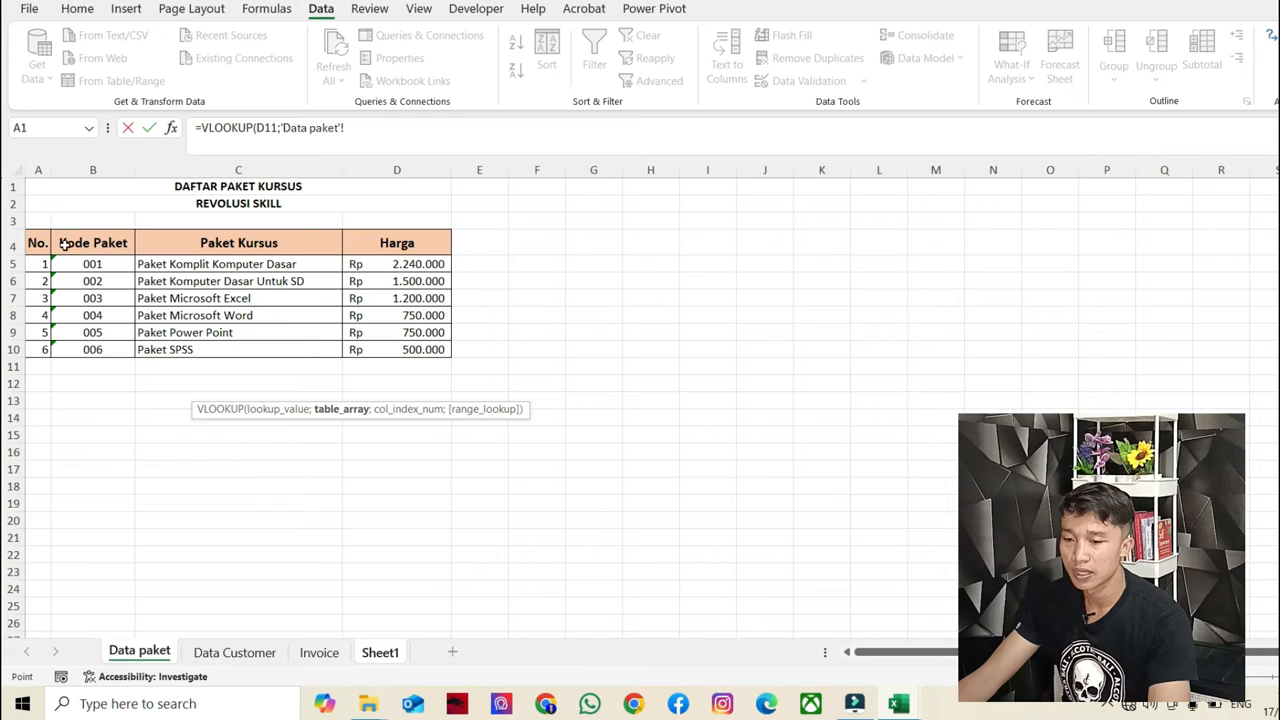
{"action": "left_click_drag", "start_coordinate": [65, 242], "coordinate": [366, 365]}
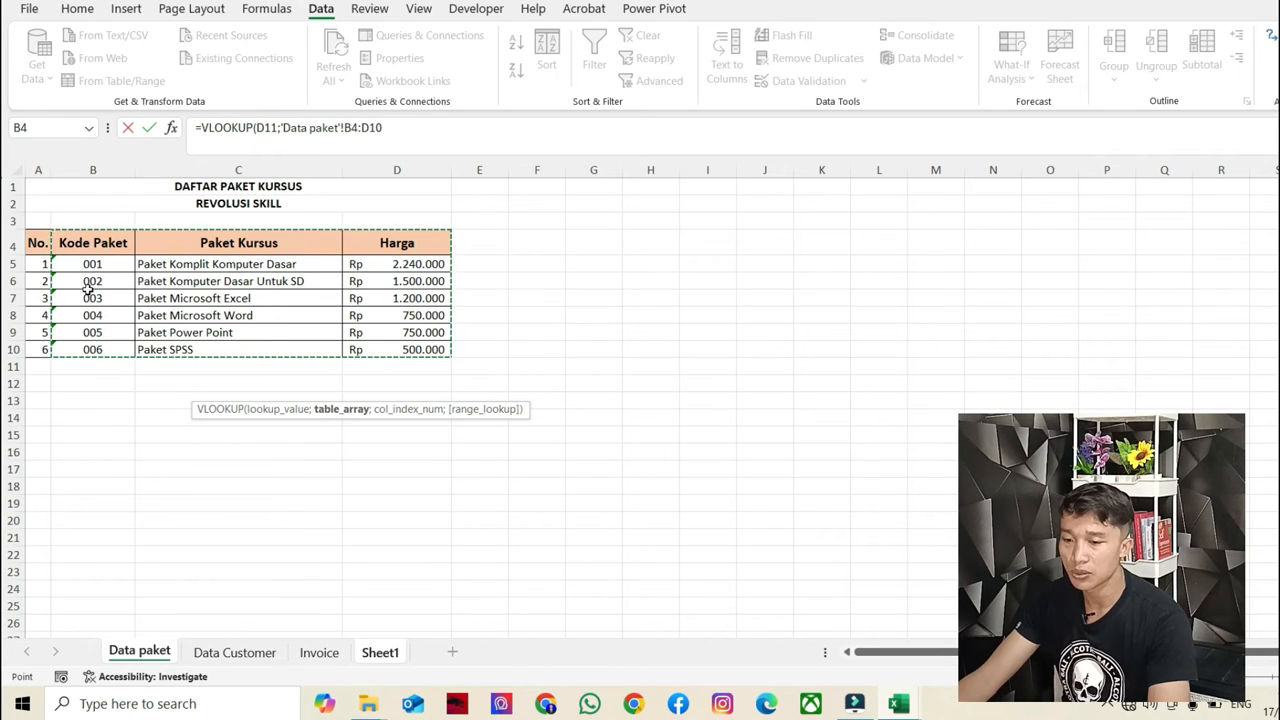
{"action": "key", "text": "F4"}
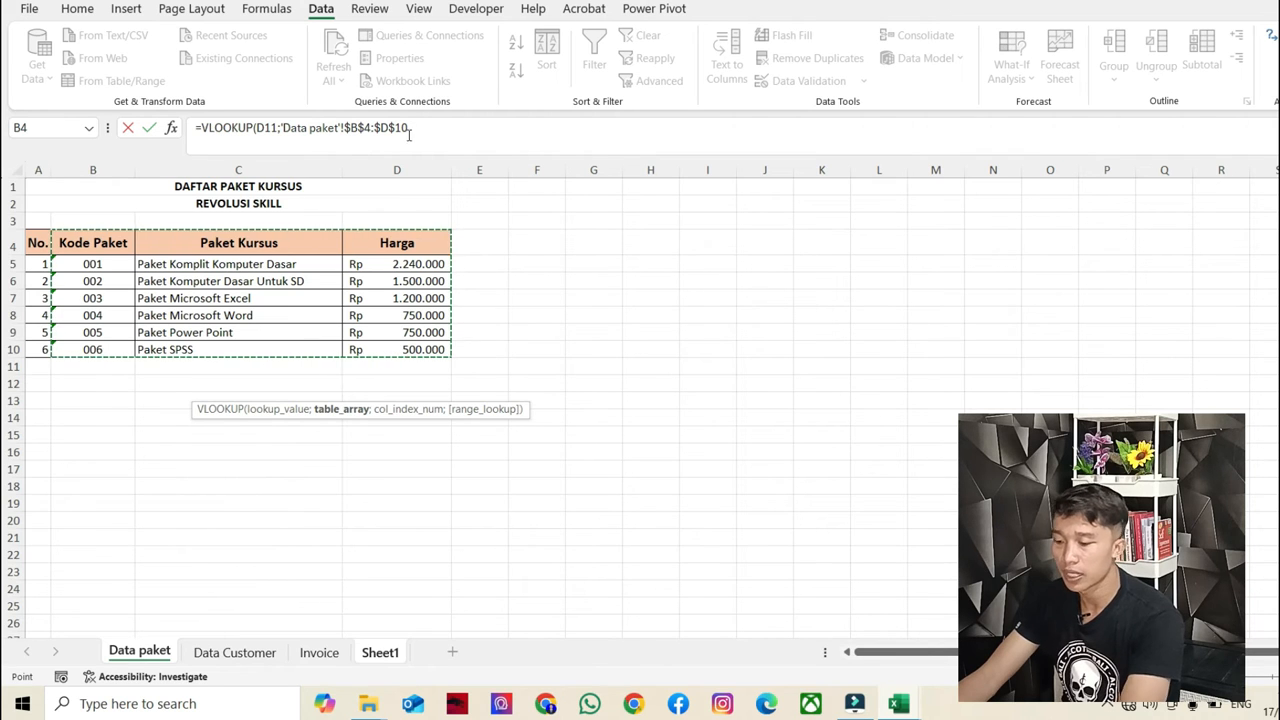
{"action": "type", "text": ";"}
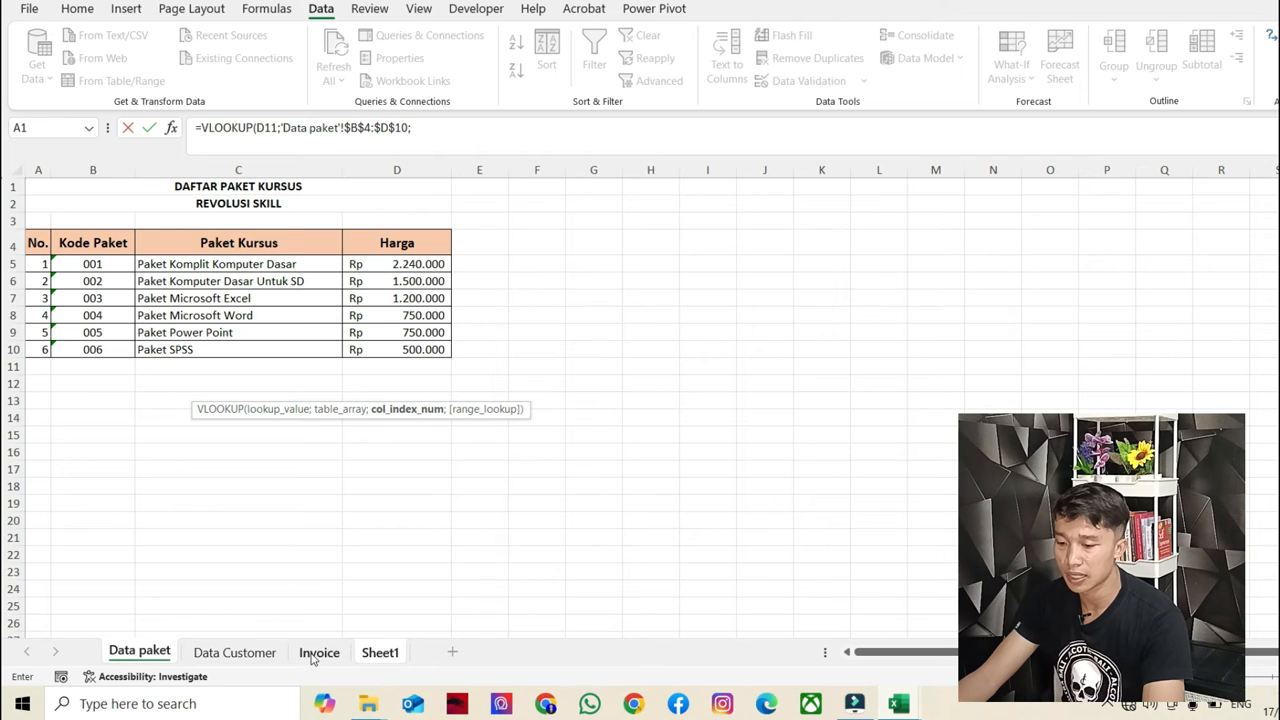
{"action": "left_click", "coordinate": [376, 652]}
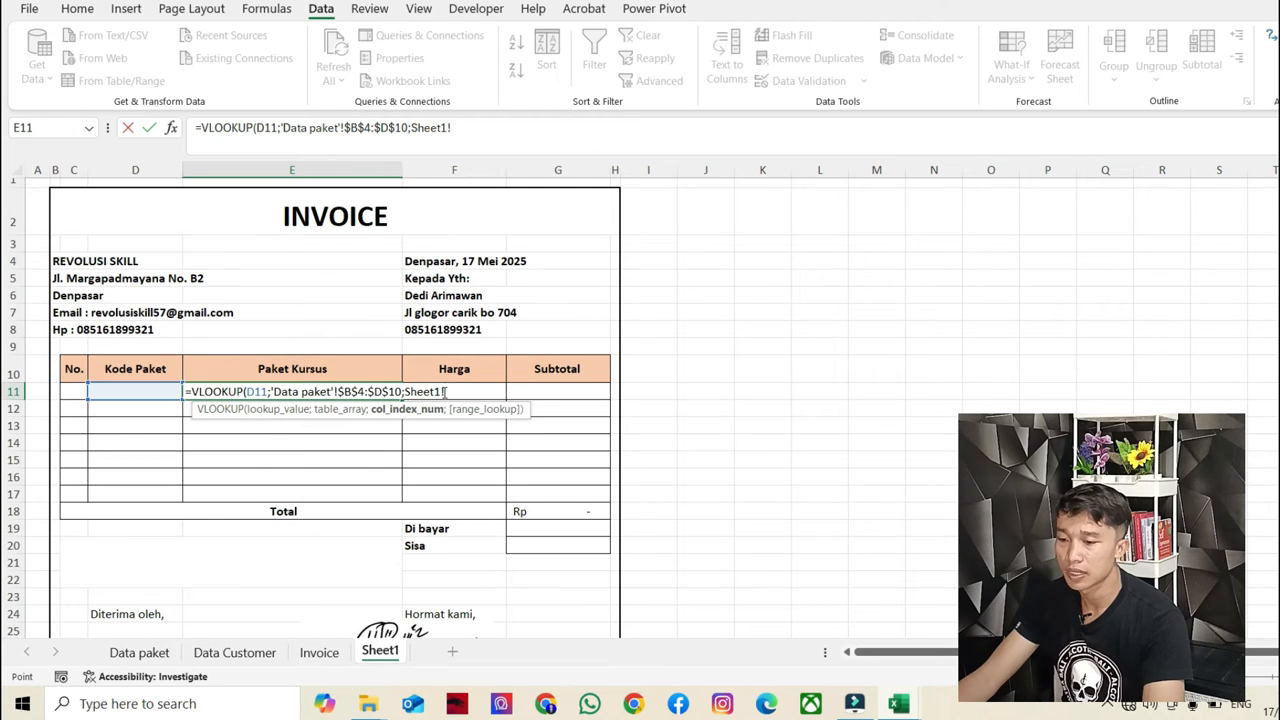
{"action": "key", "text": "BackSpace"}
{"action": "key", "text": "BackSpace"}
{"action": "key", "text": "BackSpace"}
{"action": "key", "text": "BackSpace"}
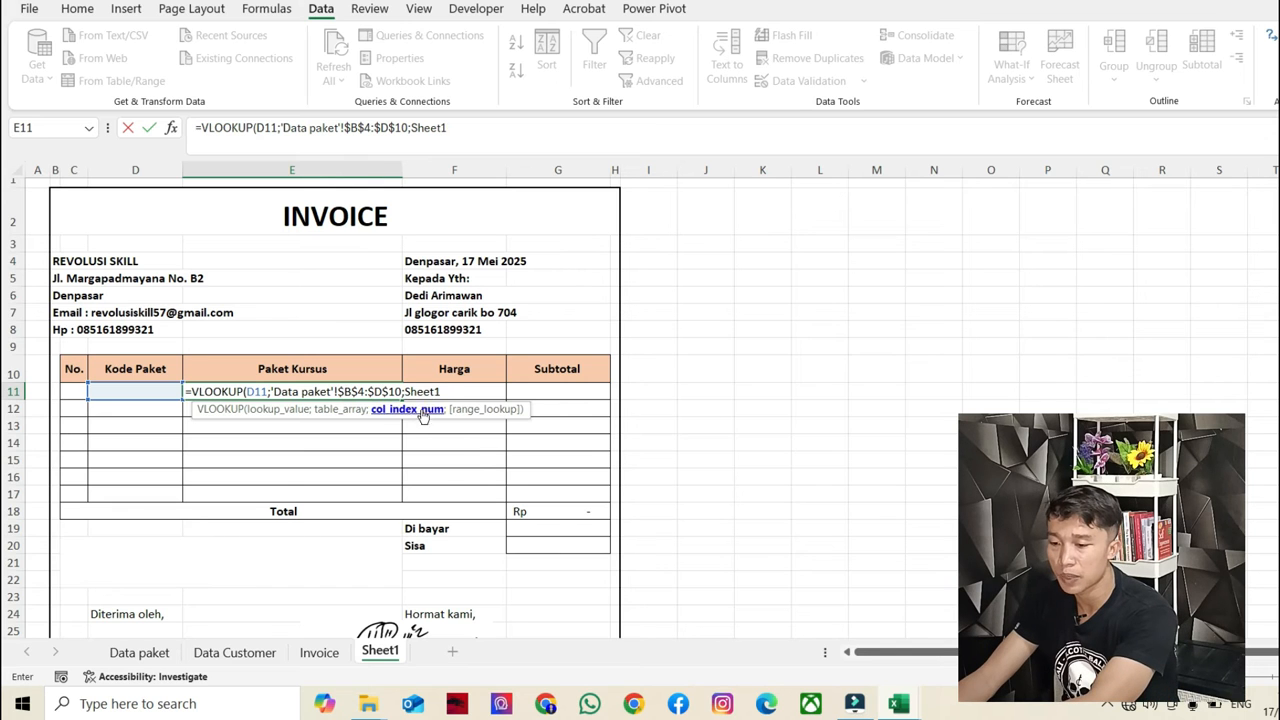
{"action": "key", "text": "BackSpace"}
{"action": "key", "text": "BackSpace"}
{"action": "key", "text": "BackSpace"}
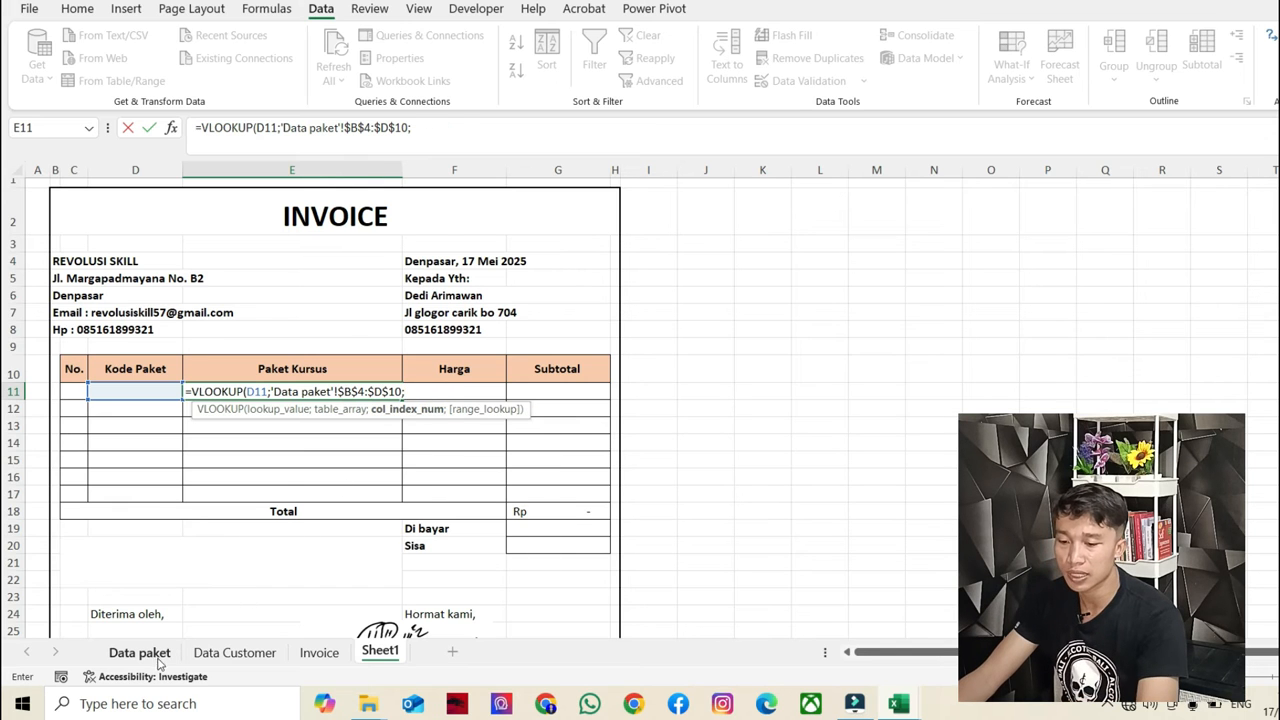
{"action": "left_click", "coordinate": [140, 650]}
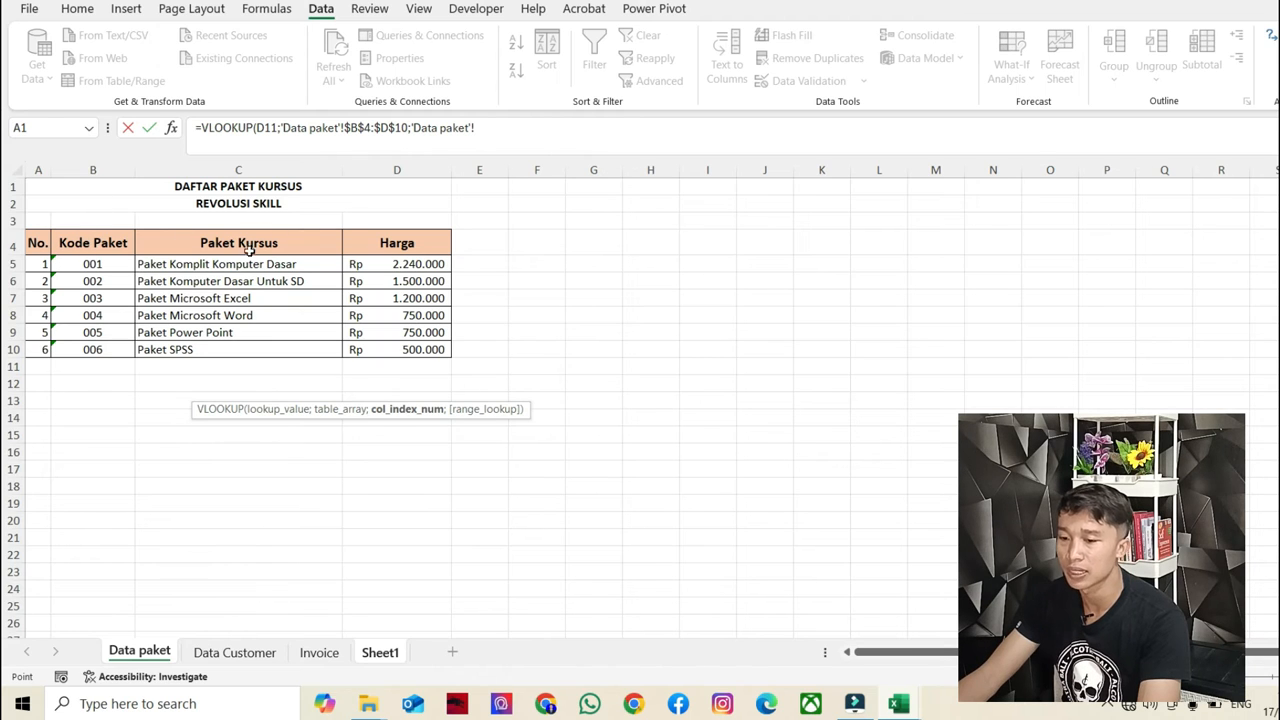
{"action": "left_click", "coordinate": [496, 130]}
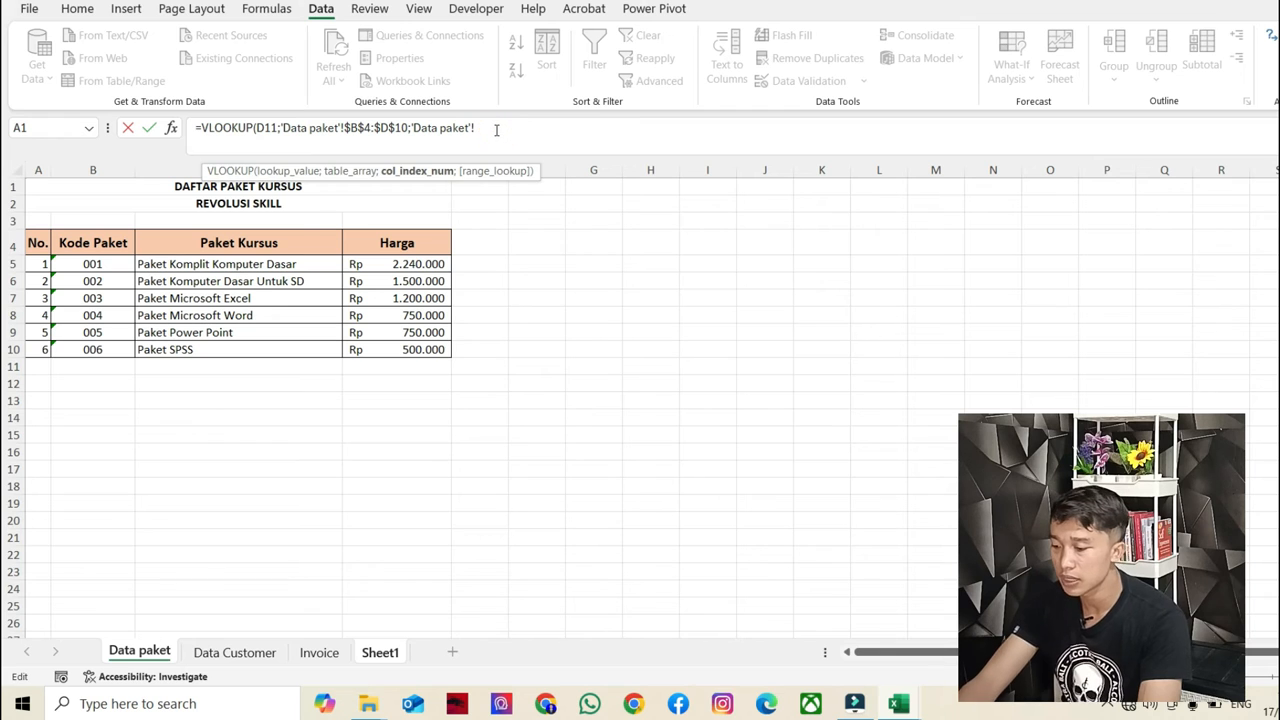
{"action": "key", "text": "BackSpace"}
{"action": "key", "text": "BackSpace"}
{"action": "key", "text": "BackSpace"}
{"action": "key", "text": "BackSpace"}
{"action": "key", "text": "BackSpace"}
{"action": "key", "text": "BackSpace"}
{"action": "key", "text": "BackSpace"}
{"action": "key", "text": "BackSpace"}
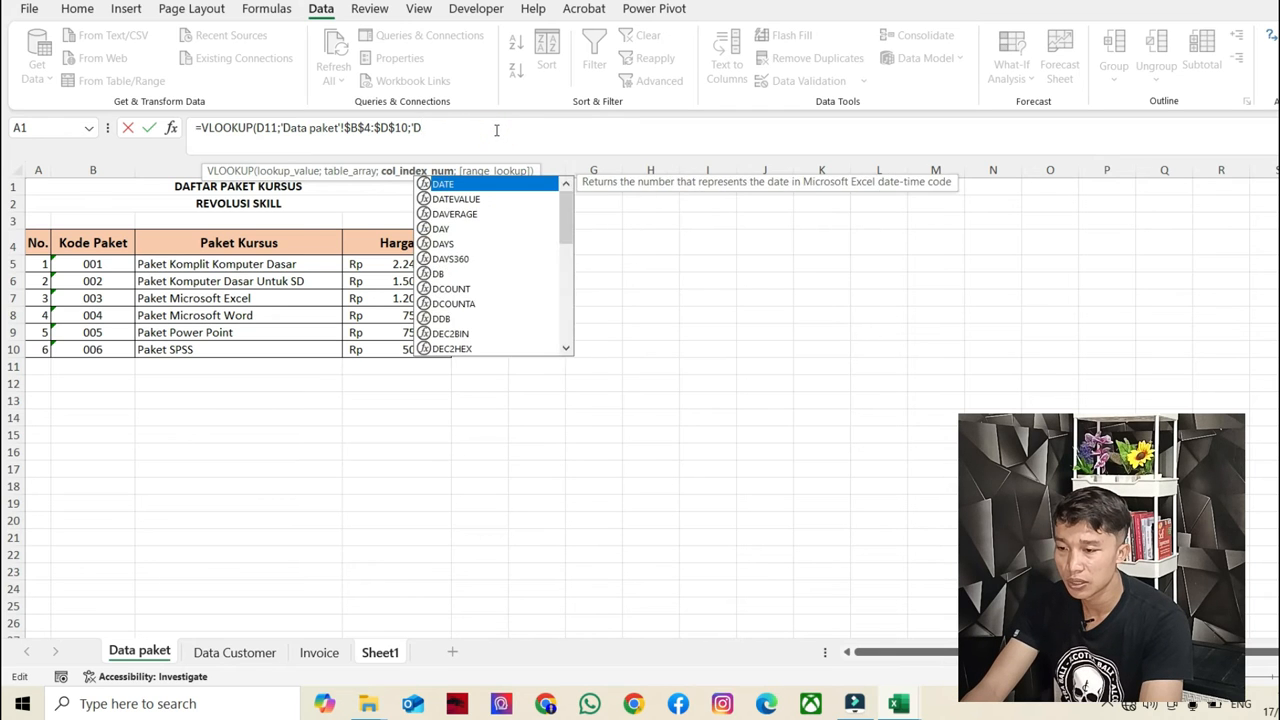
- Complete the VLOOKUP formula for E11 with column index 2 and range lookup 0 for an exact match
{"action": "type", "text": "2"}
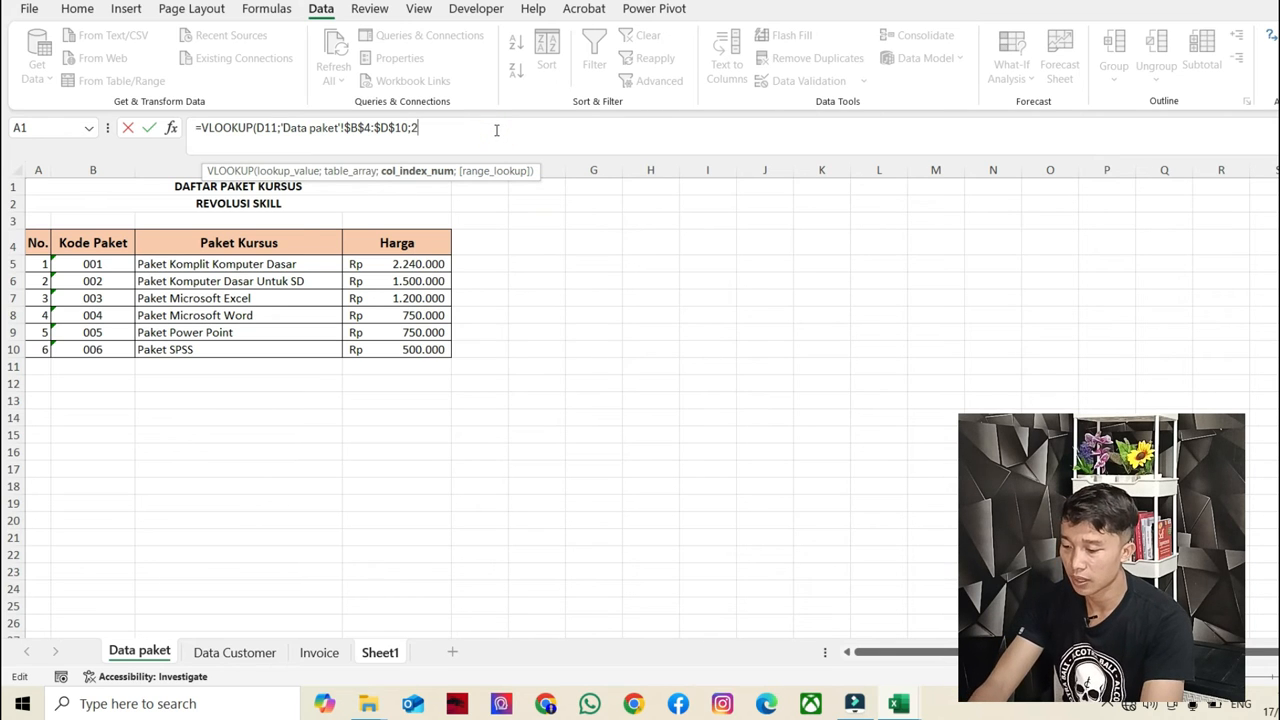
{"action": "type", "text": ";"}
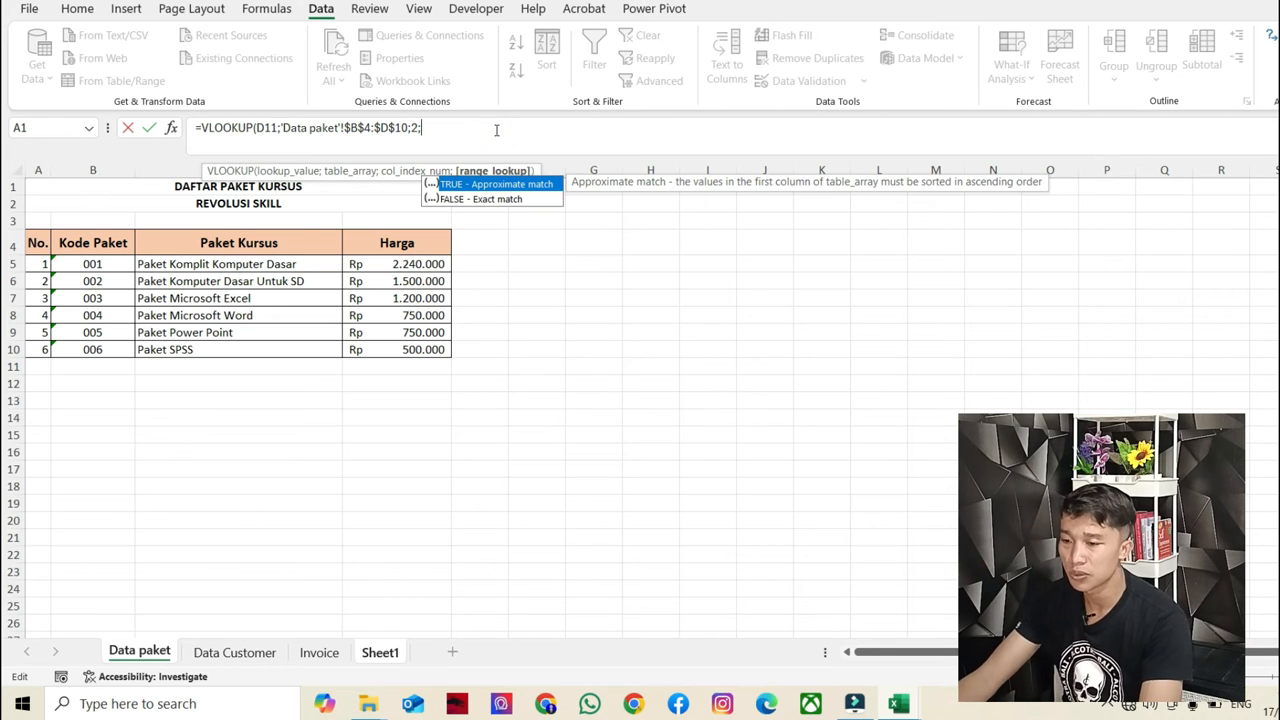
{"action": "type", "text": "0)"}
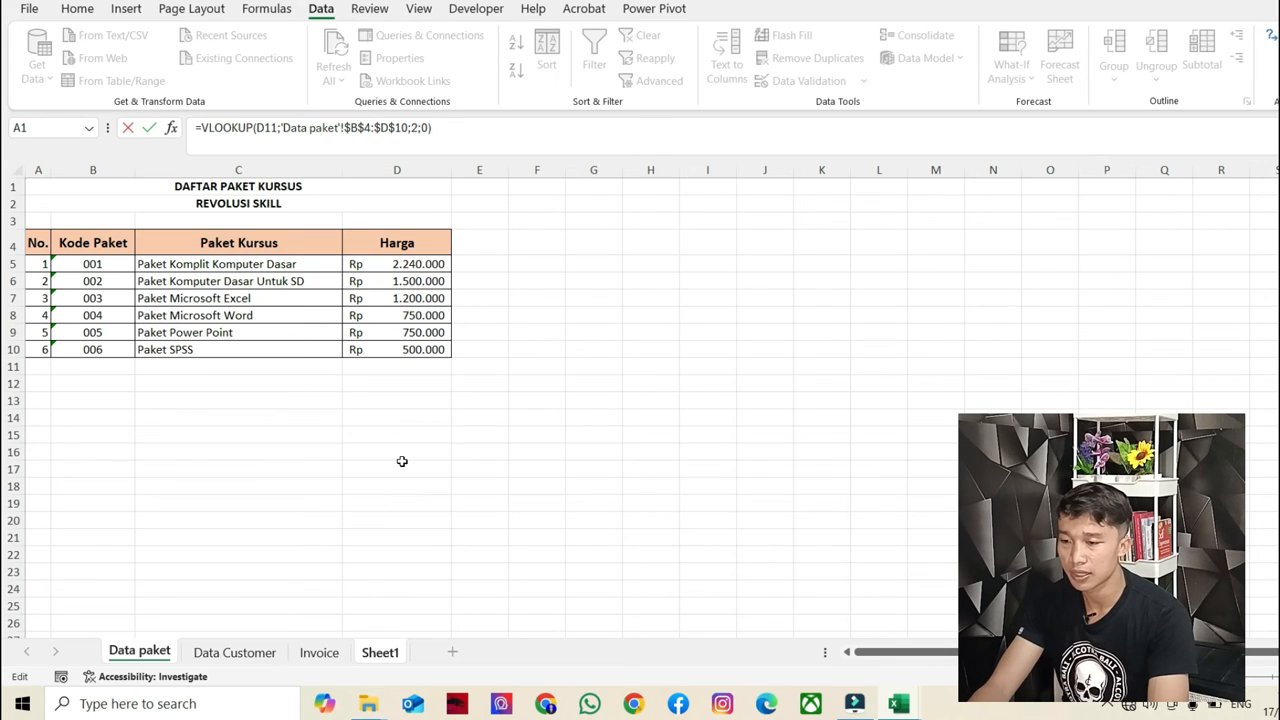
{"action": "key", "text": "Return"}
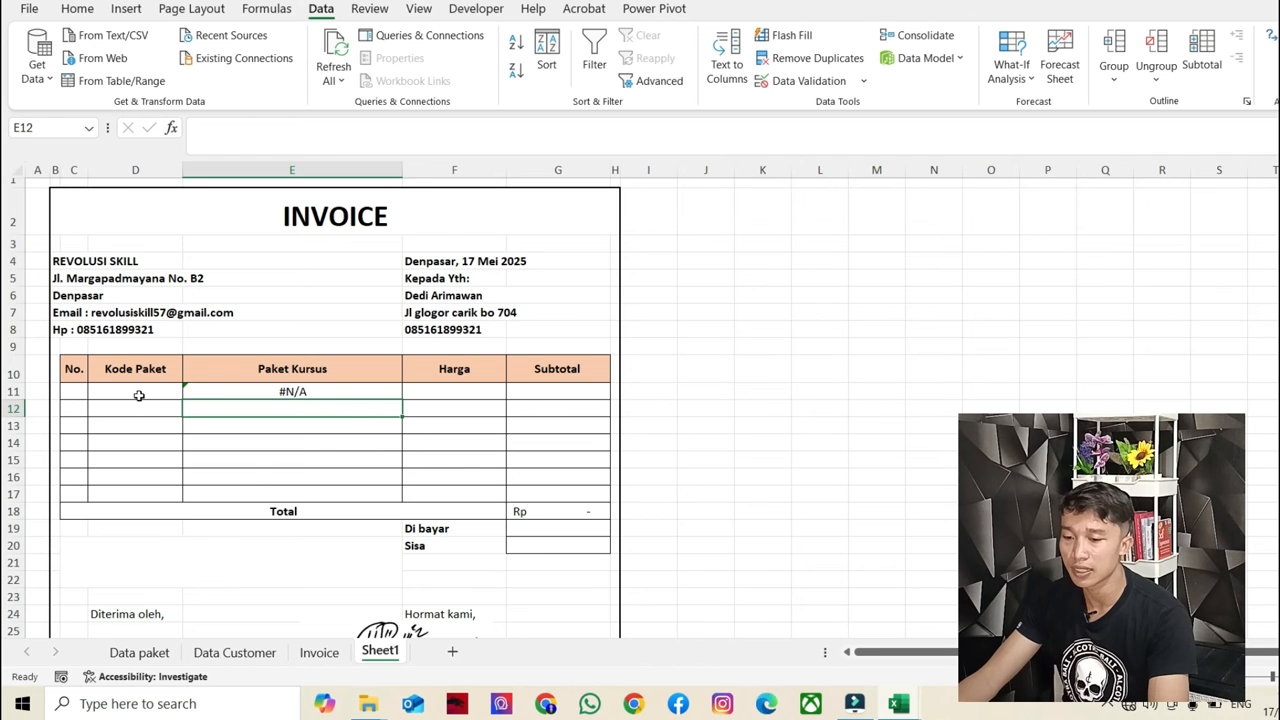
- Wrap the VLOOKUP formula in E11 in IFERROR with "" as the value returned on an error
{"action": "left_click", "coordinate": [293, 392]}
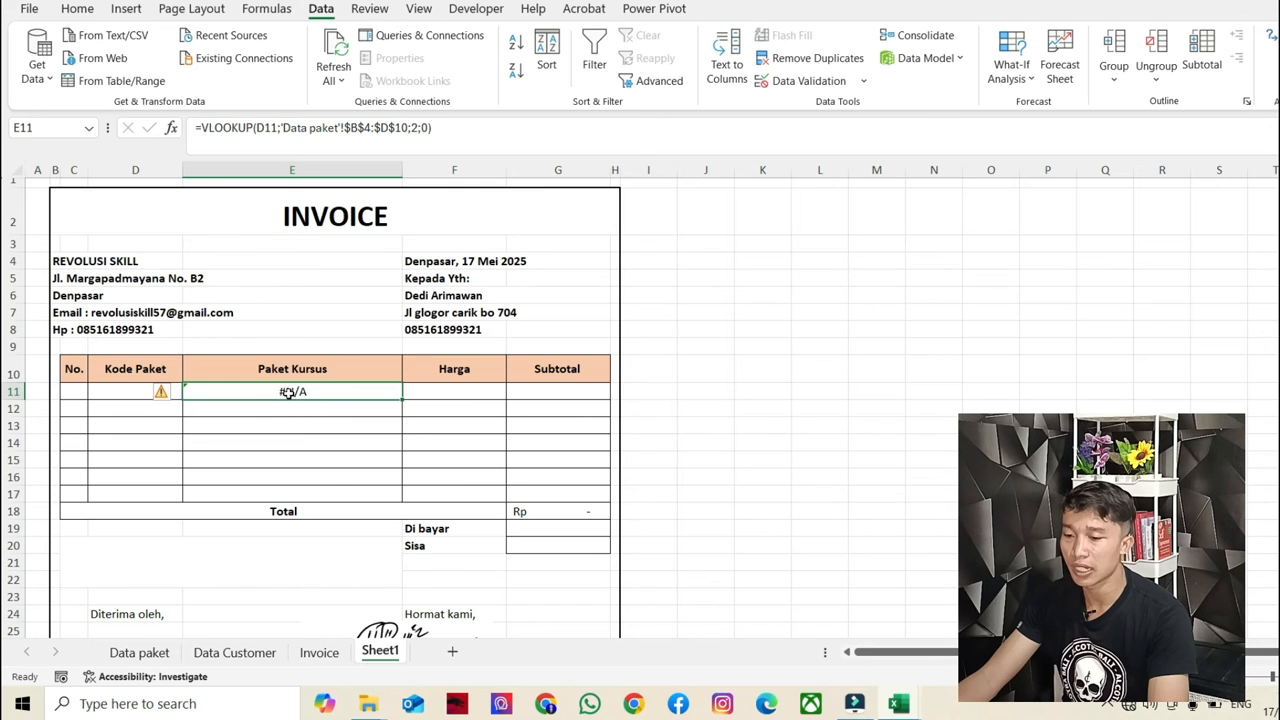
{"action": "double_click", "coordinate": [287, 393]}
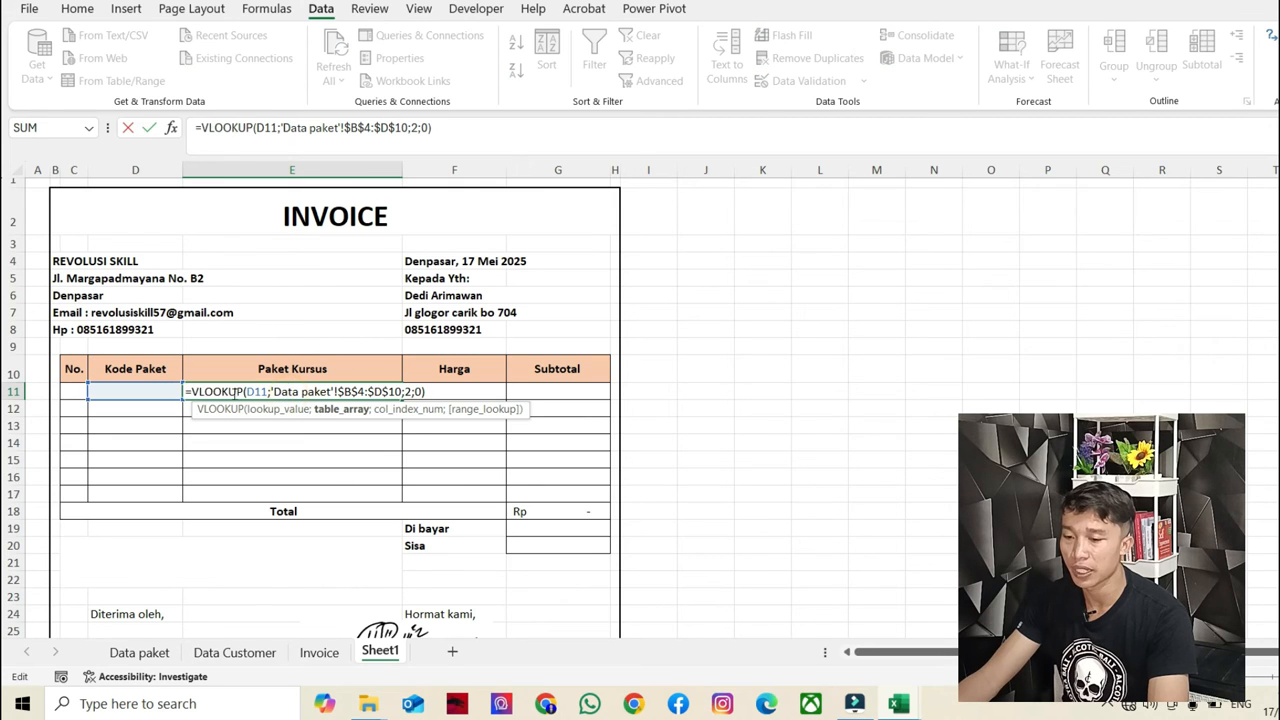
{"action": "left_click", "coordinate": [195, 390]}
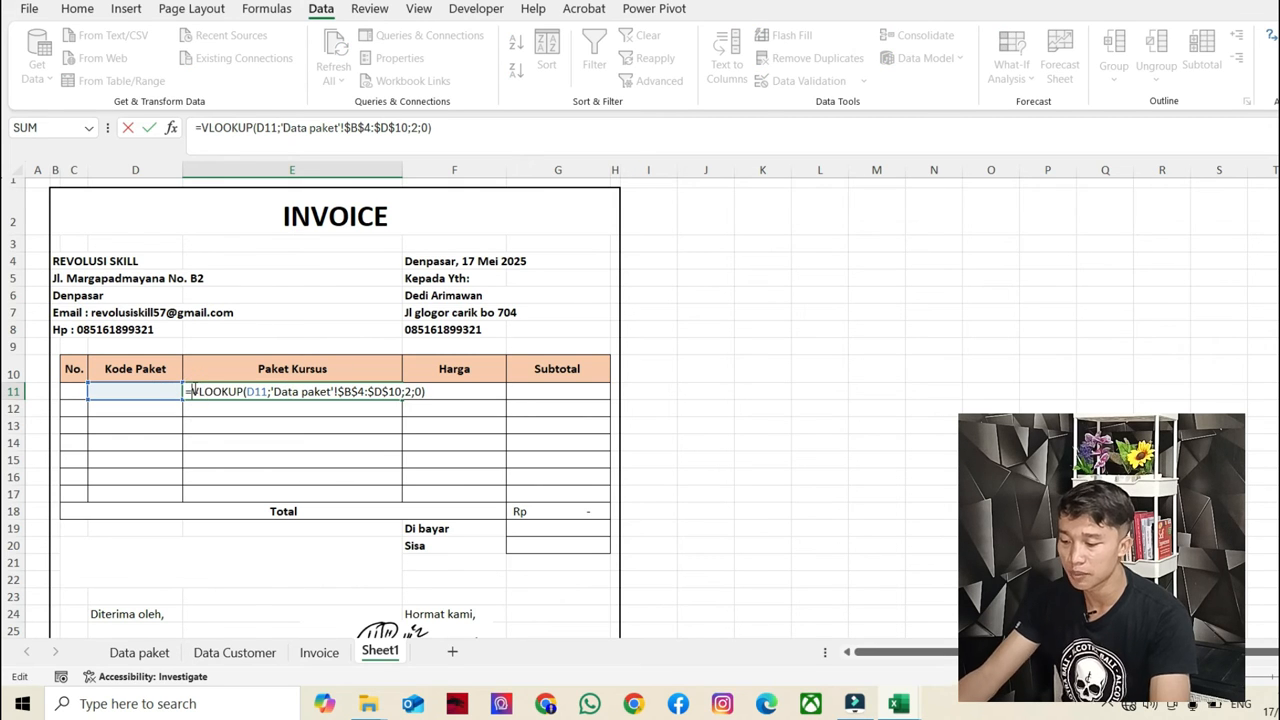
{"action": "type", "text": "if"}
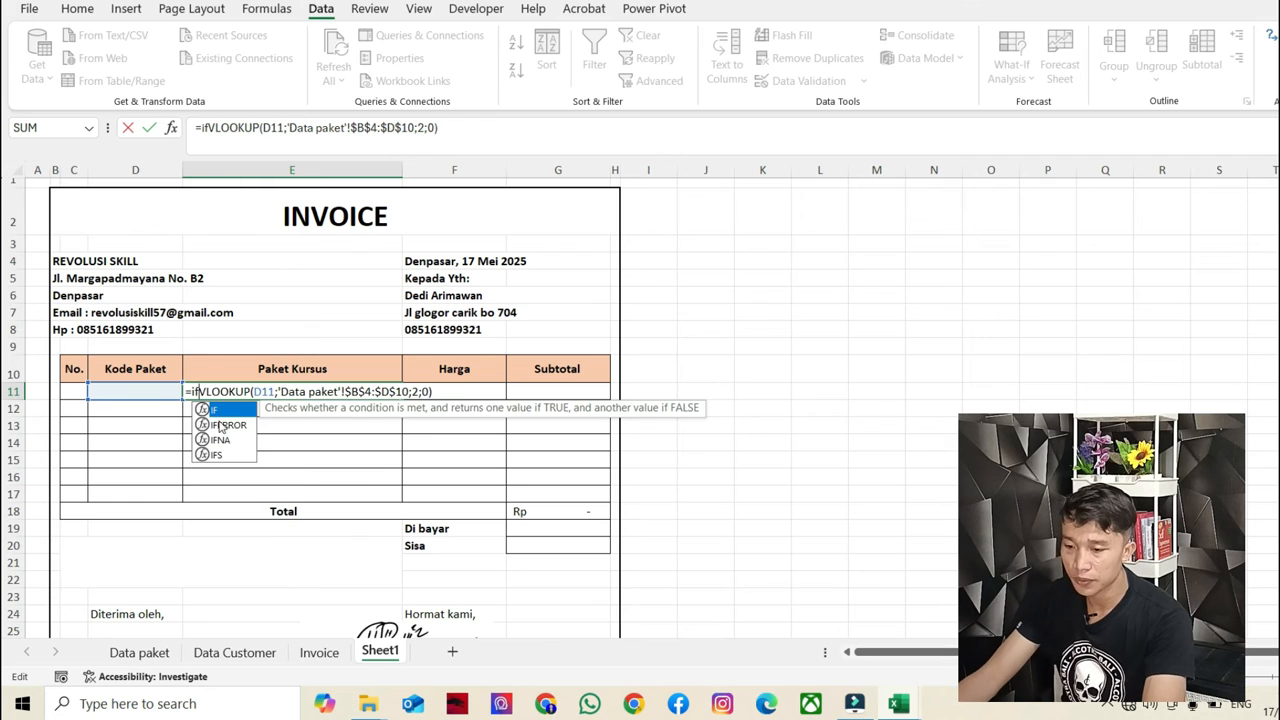
{"action": "double_click", "coordinate": [221, 425]}
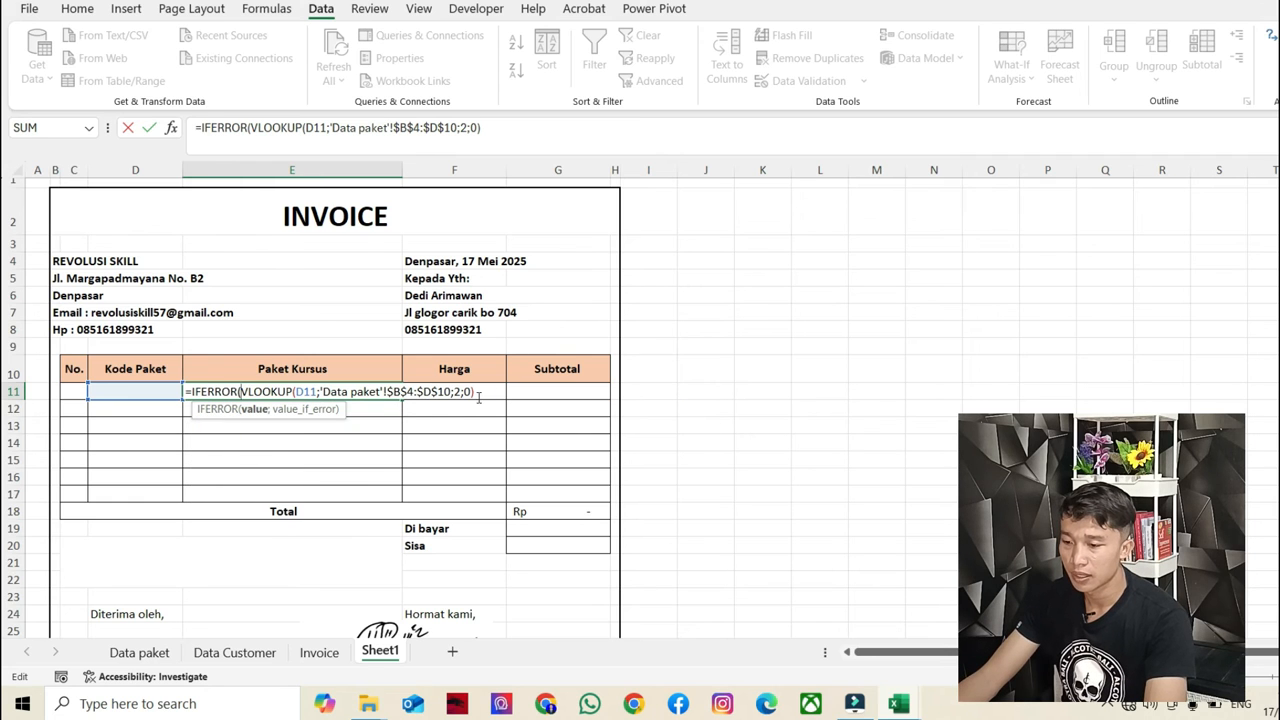
{"action": "left_click", "coordinate": [486, 390]}
{"action": "type", "text": ";"}
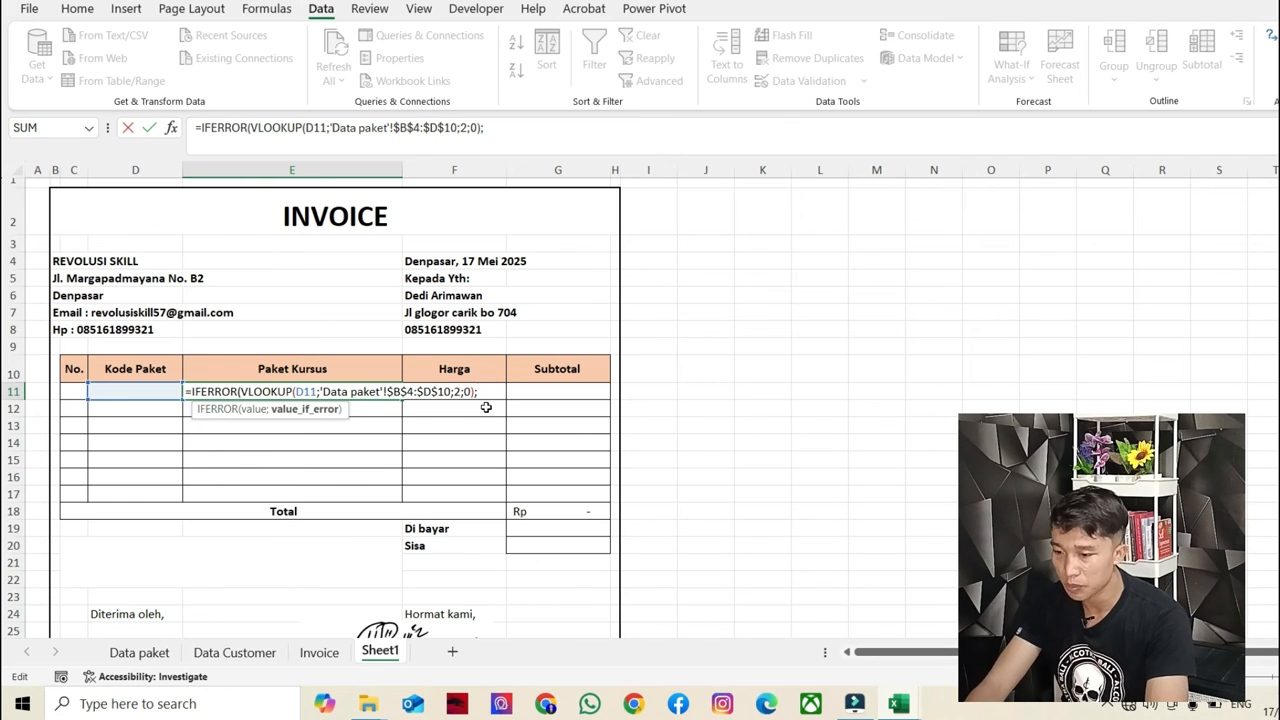
{"action": "type", "text": "\"\")"}
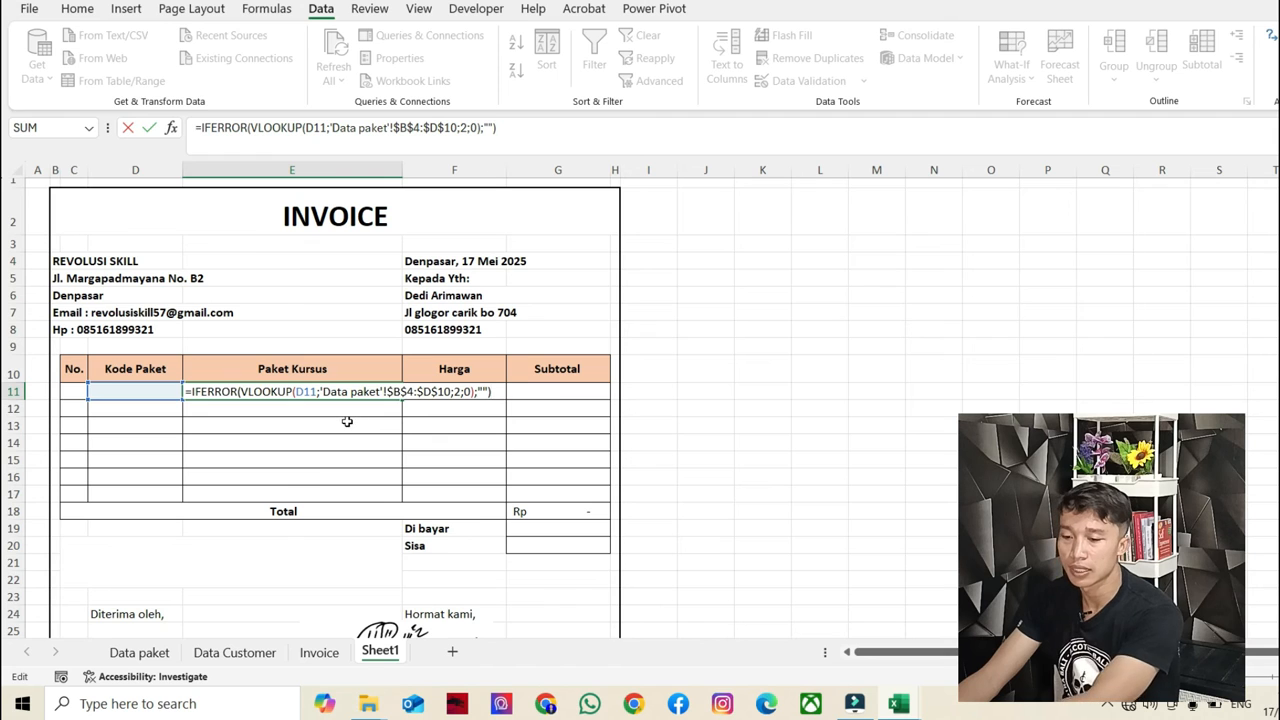
{"action": "key", "text": "Return"}
- Fill the IFERROR formula from E11 down the Paket Kursus column through E17
{"action": "left_click", "coordinate": [358, 392]}
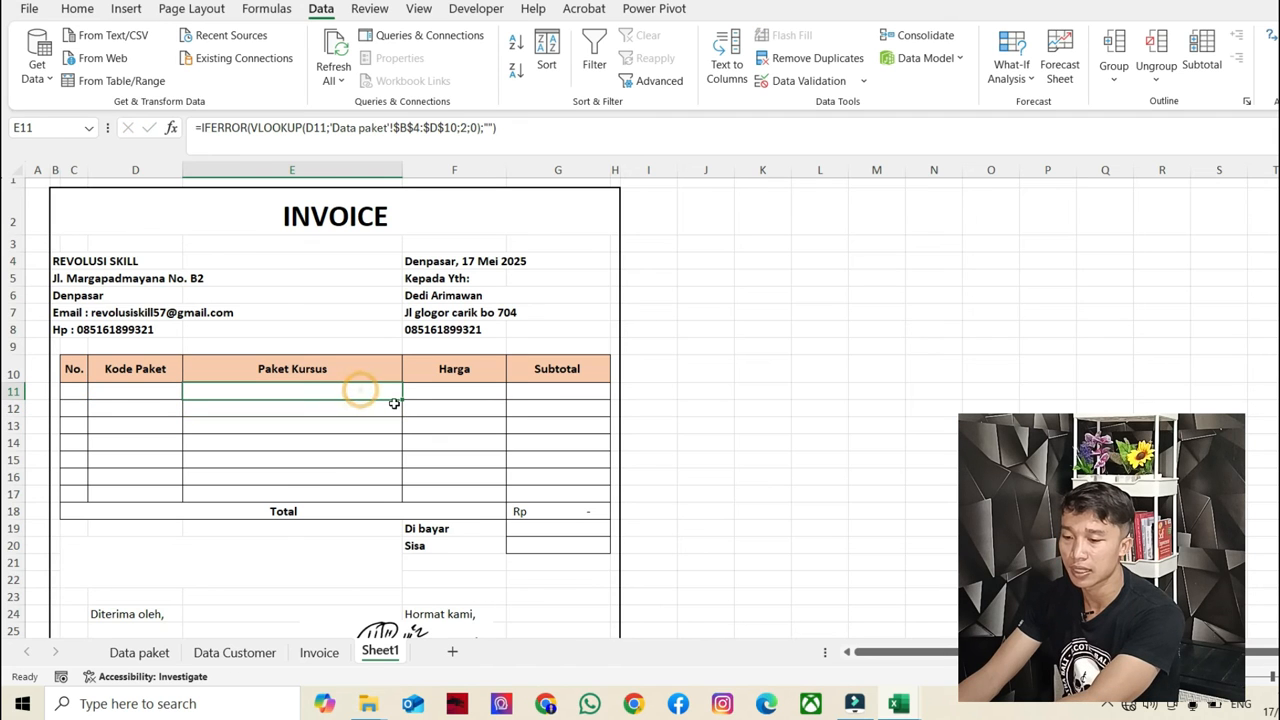
{"action": "left_click_drag", "start_coordinate": [398, 401], "coordinate": [396, 494]}
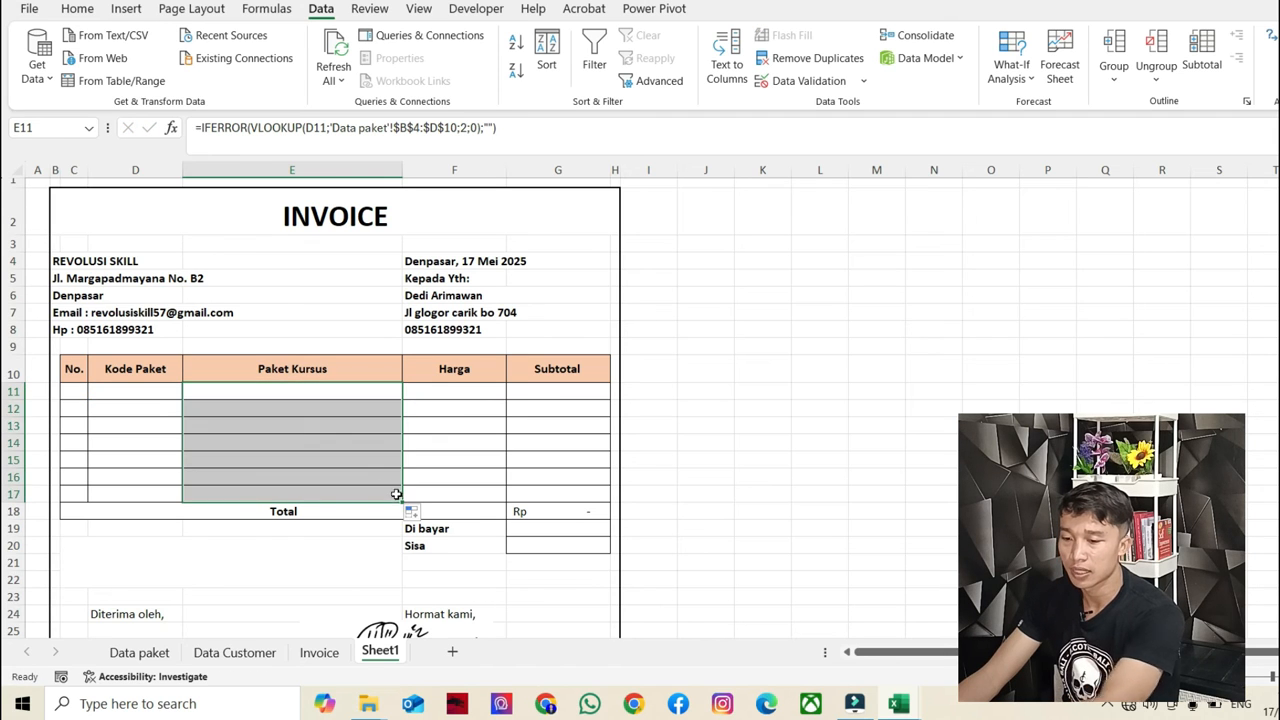
{"action": "left_click", "coordinate": [346, 451]}
{"action": "left_click", "coordinate": [292, 424]}
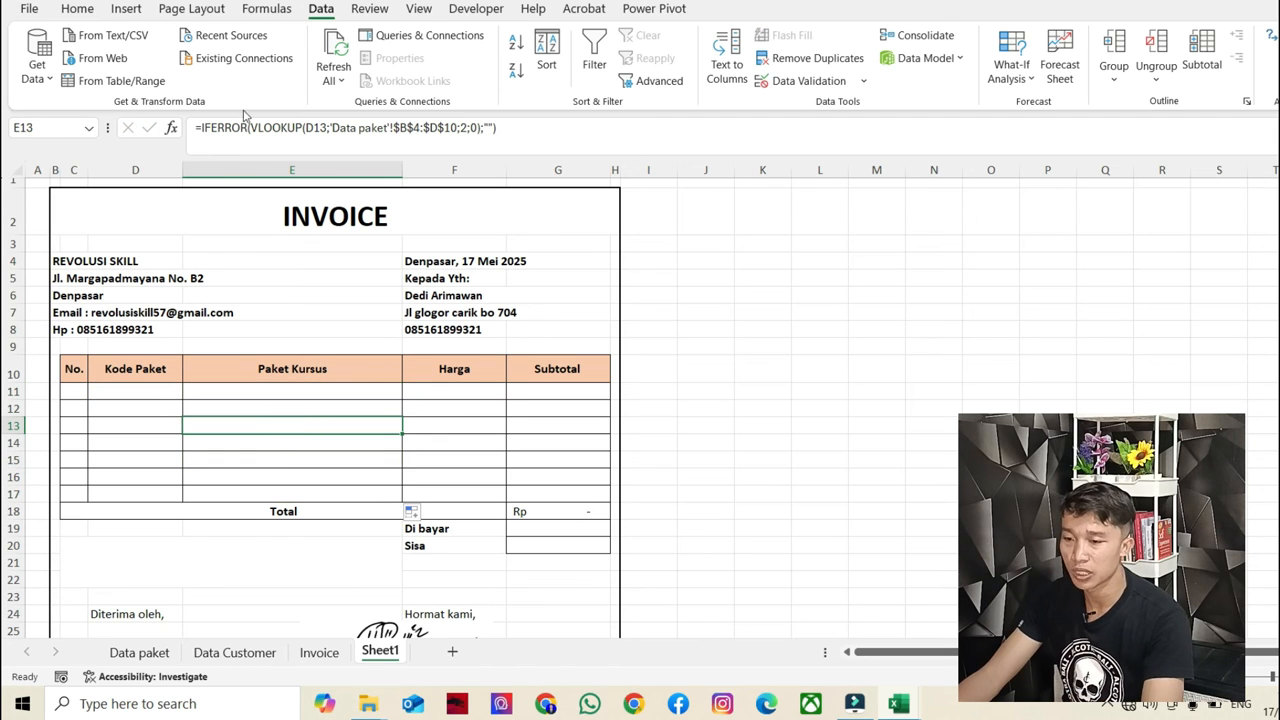
- Choose package code 002 in the first Kode Paket cell, D11, to test the Paket Kursus lookup
{"action": "left_click", "coordinate": [163, 391]}
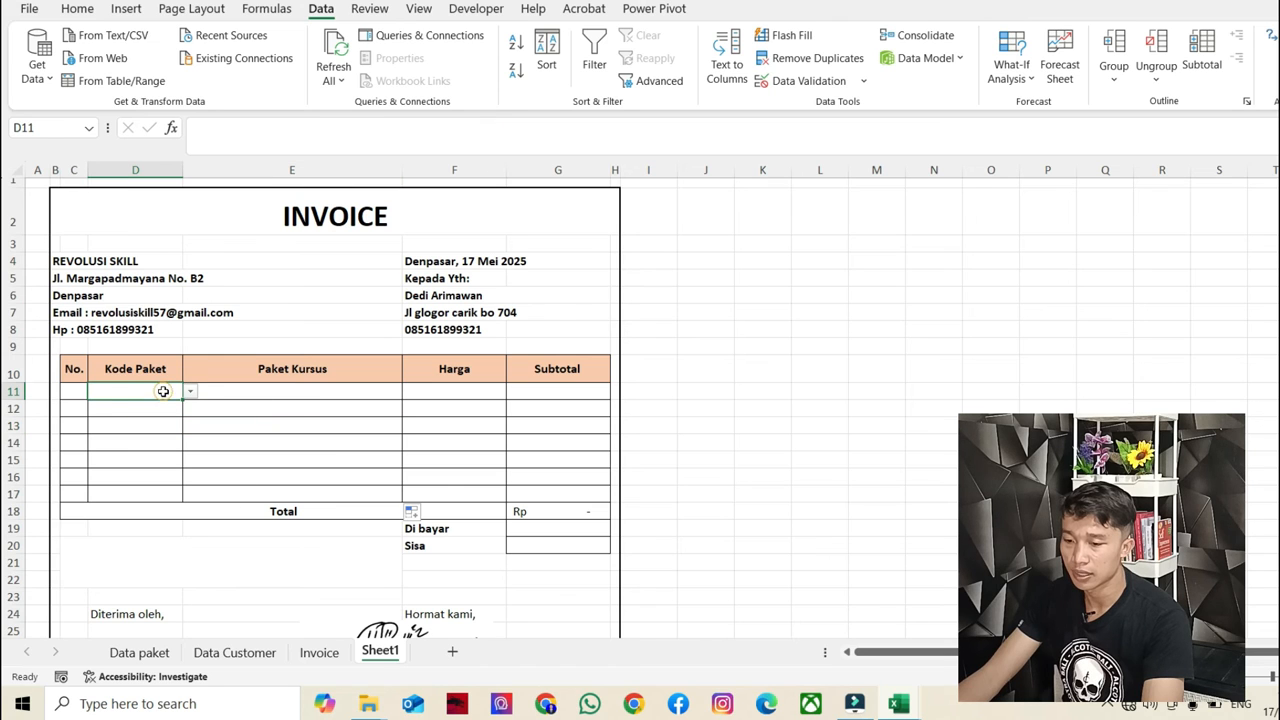
{"action": "left_click", "coordinate": [190, 391]}
{"action": "left_click", "coordinate": [140, 427]}
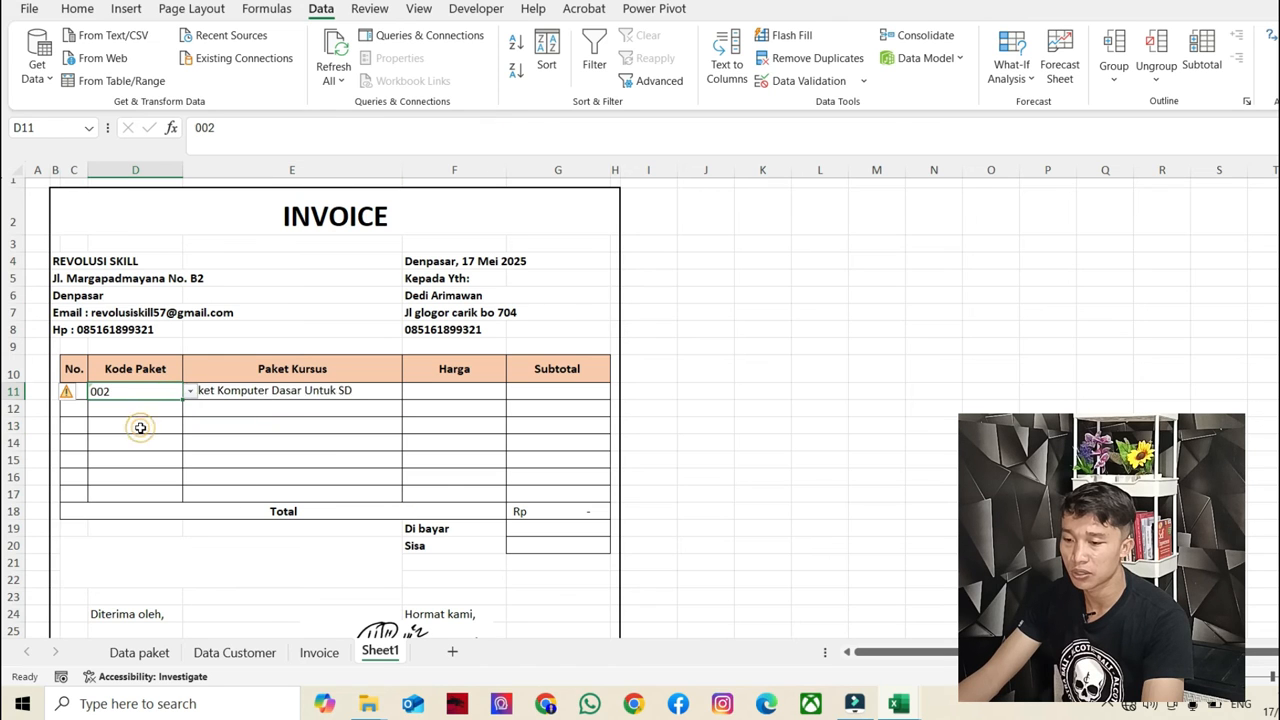
{"action": "left_click", "coordinate": [291, 445]}
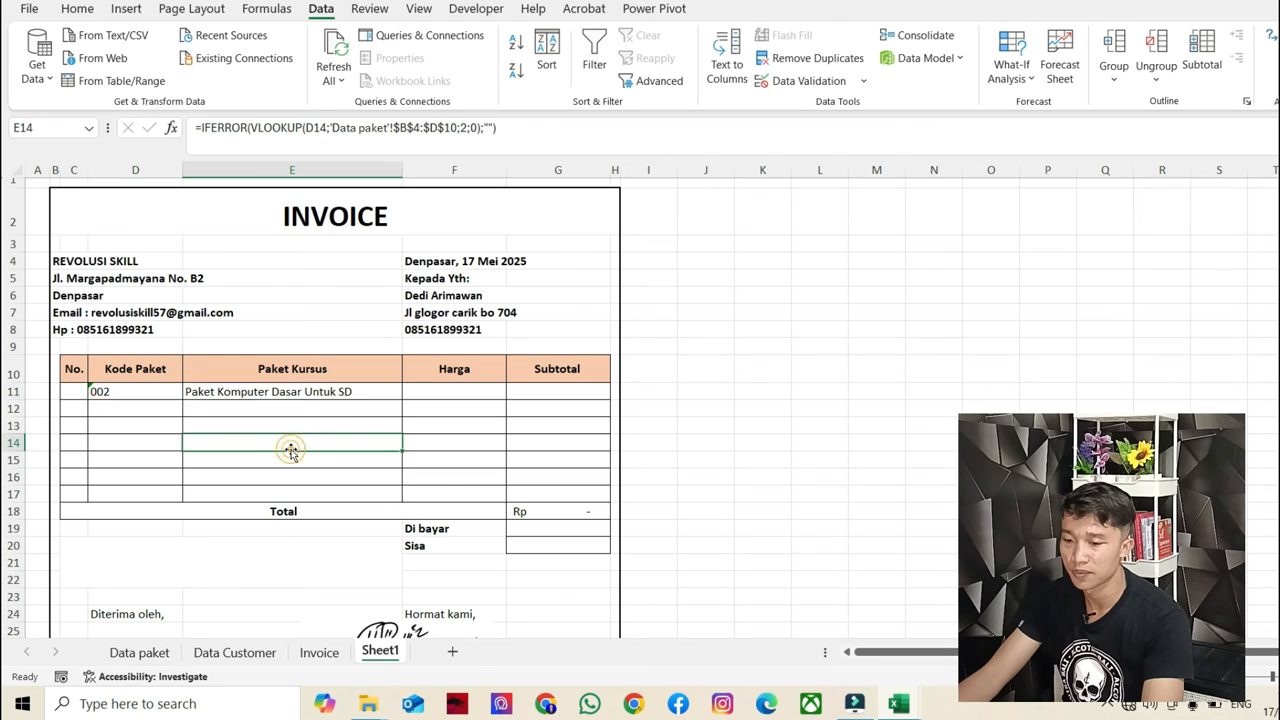
{"action": "left_click", "coordinate": [445, 395]}
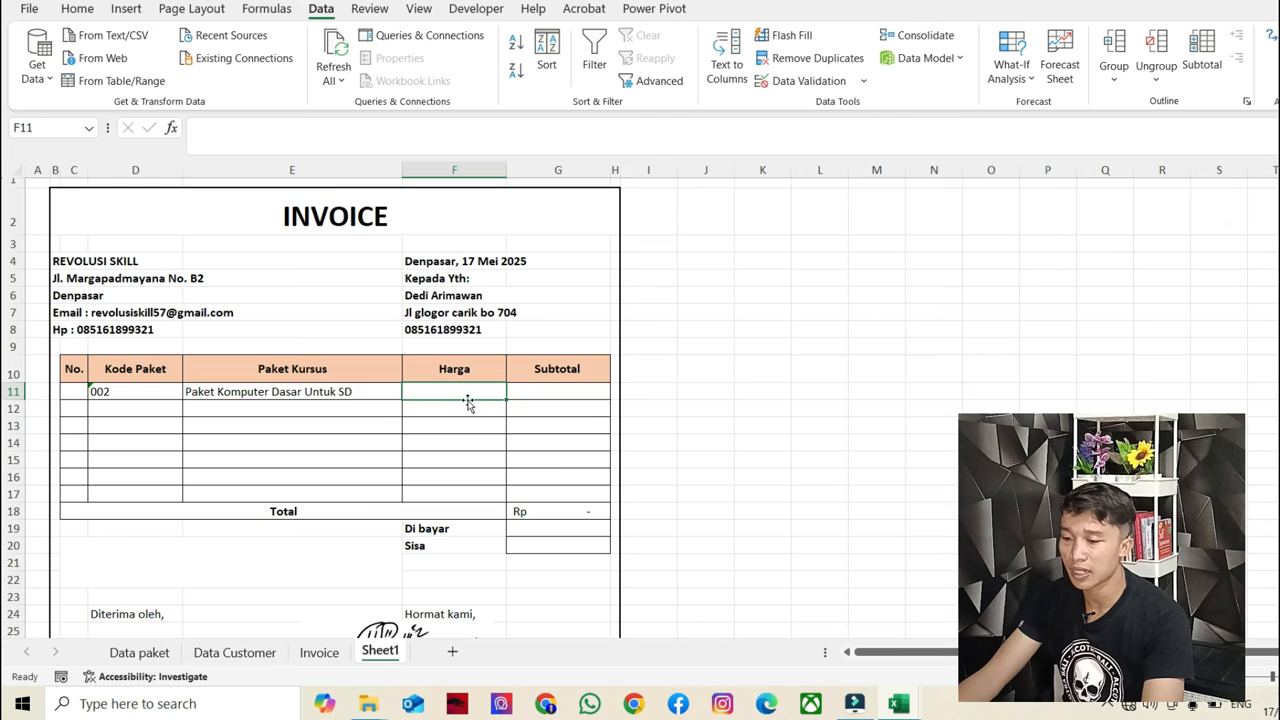
{"action": "left_click", "coordinate": [330, 392]}
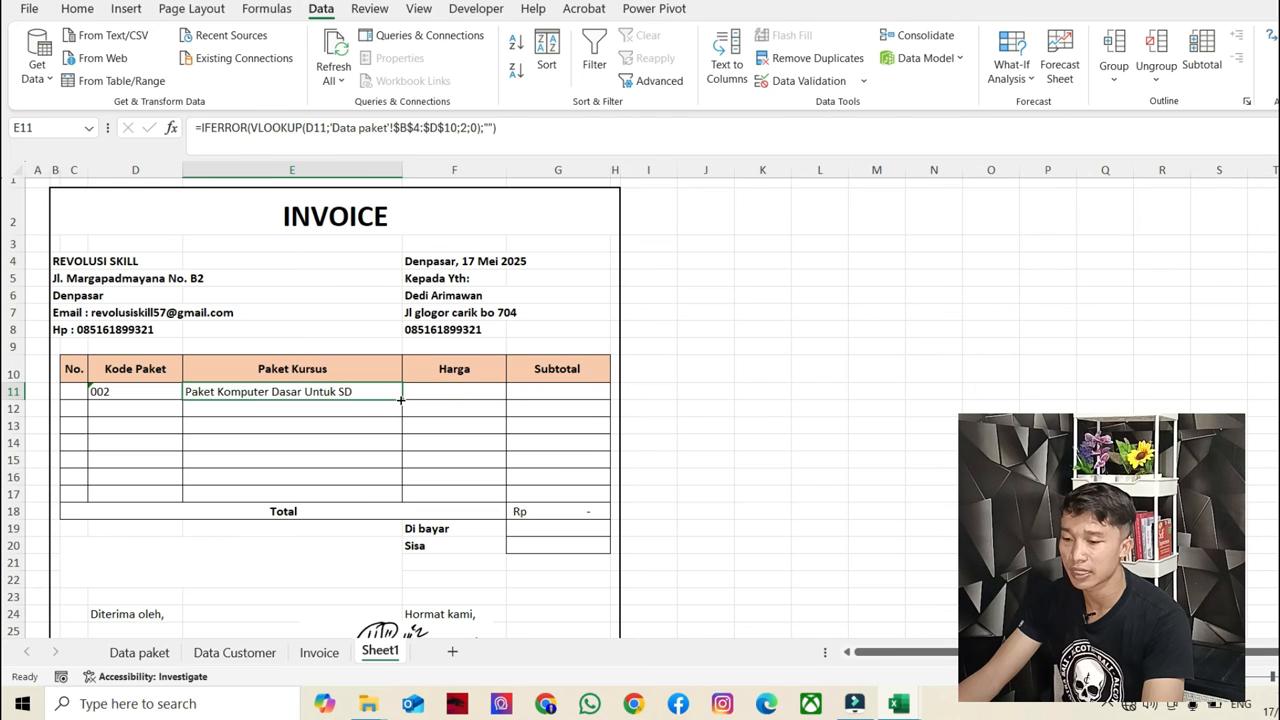
{"action": "left_click_drag", "start_coordinate": [400, 400], "coordinate": [372, 392]}
{"action": "left_click", "coordinate": [368, 427]}
{"action": "left_click", "coordinate": [358, 392]}
{"action": "key", "text": "ctrl+z"}
- Copy the Paket Kursus formula from E11 into the first Harga cell, F11, and set its lookup value to D11
{"action": "left_click_drag", "start_coordinate": [399, 398], "coordinate": [452, 397]}
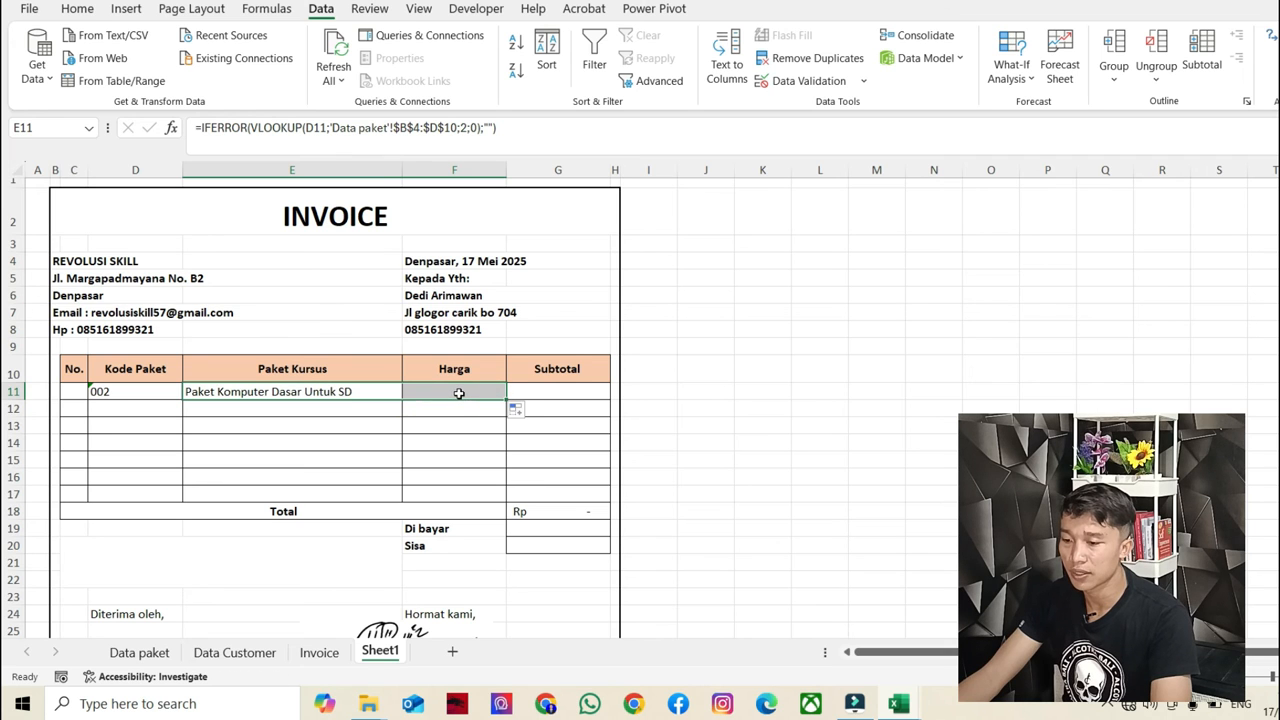
{"action": "double_click", "coordinate": [458, 393]}
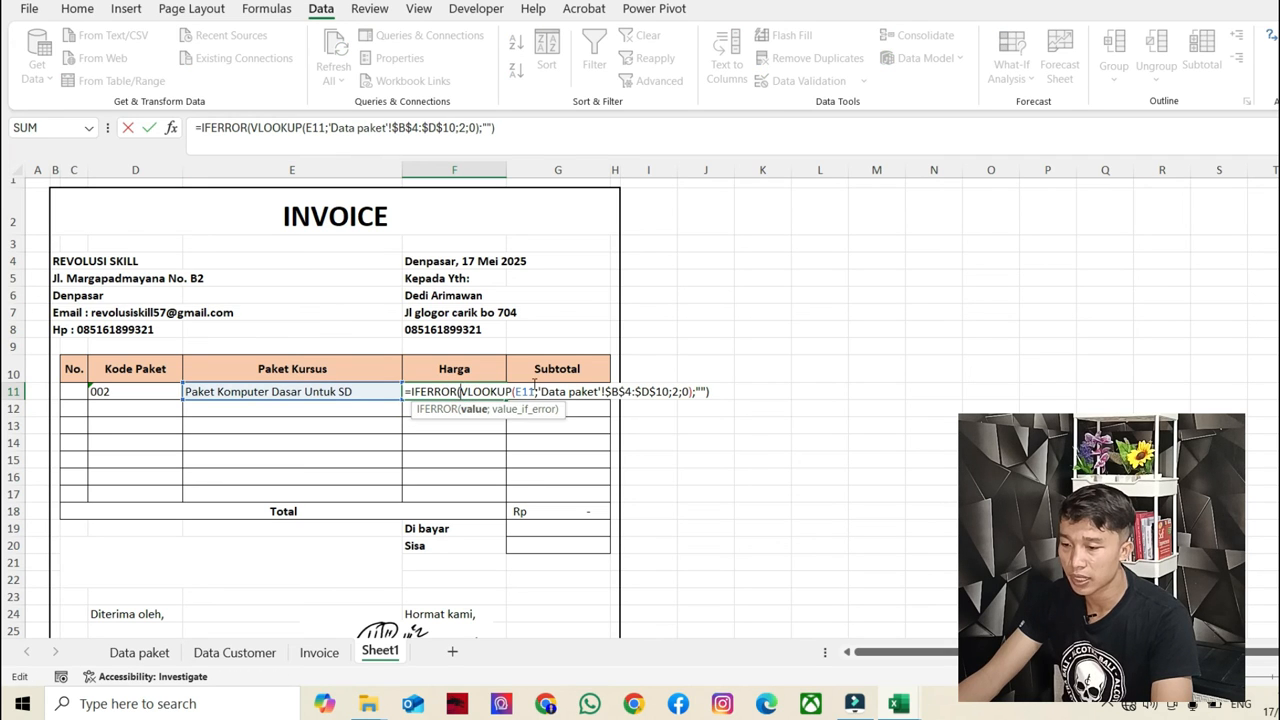
{"action": "left_click", "coordinate": [535, 391]}
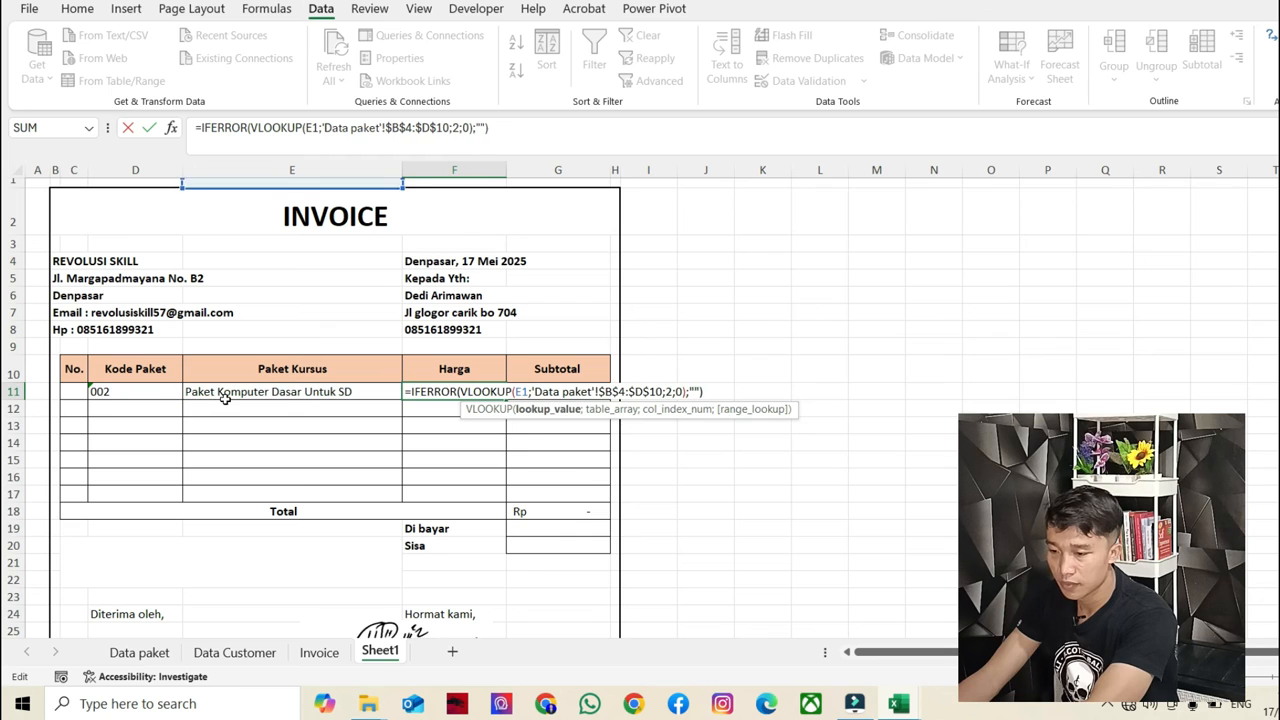
{"action": "left_click", "coordinate": [133, 390]}
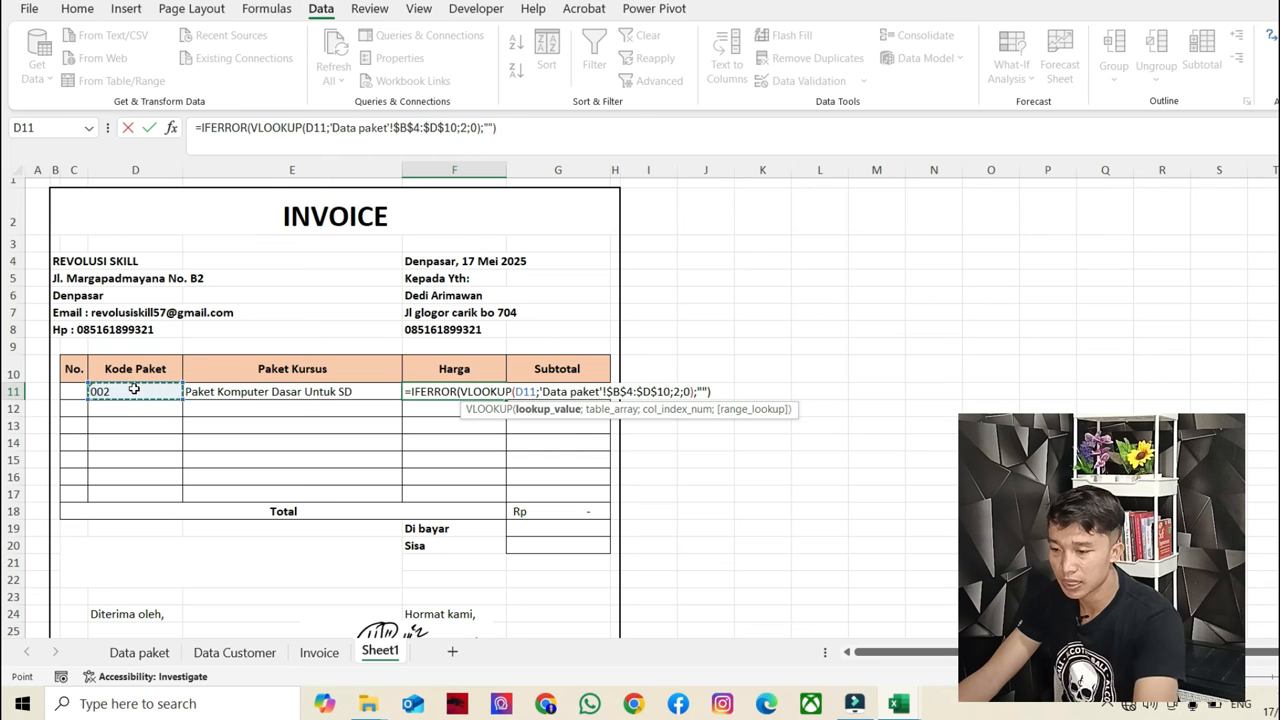
- Change the column index of the VLOOKUP formula in the first Harga cell, F11, to 3
{"action": "left_click", "coordinate": [682, 391]}
{"action": "key", "text": "BackSpace"}
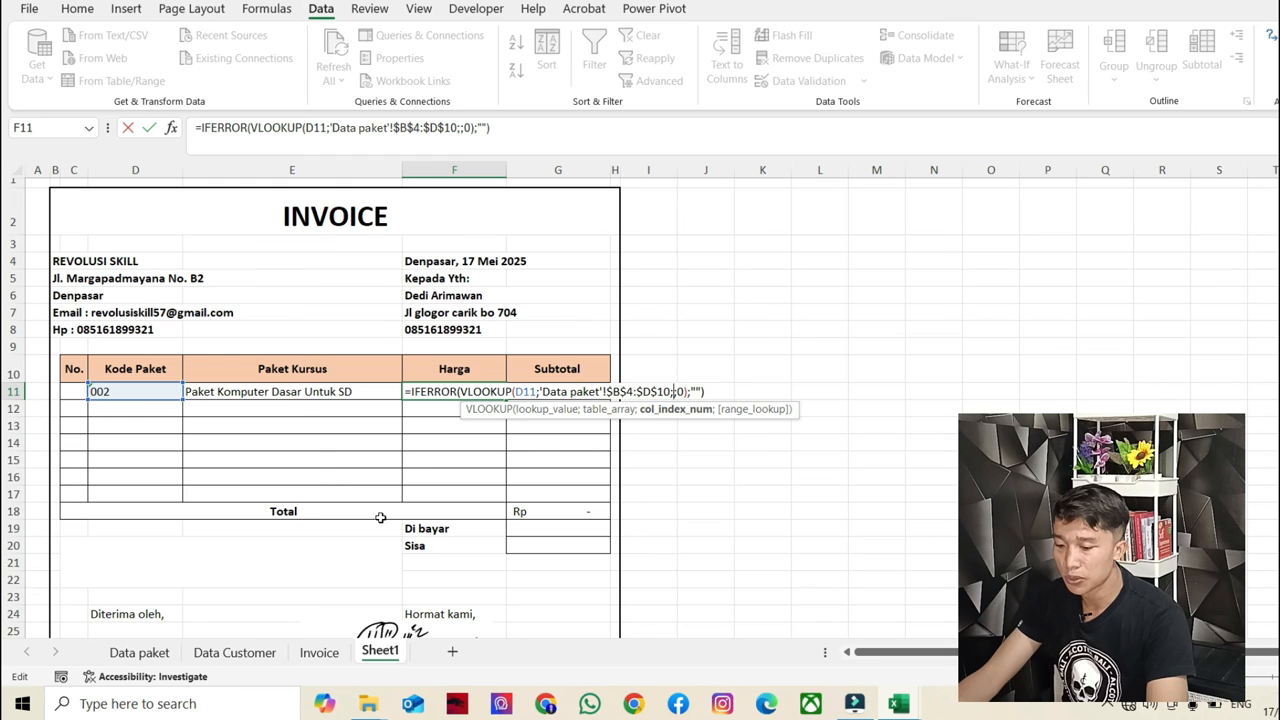
{"action": "type", "text": "3"}
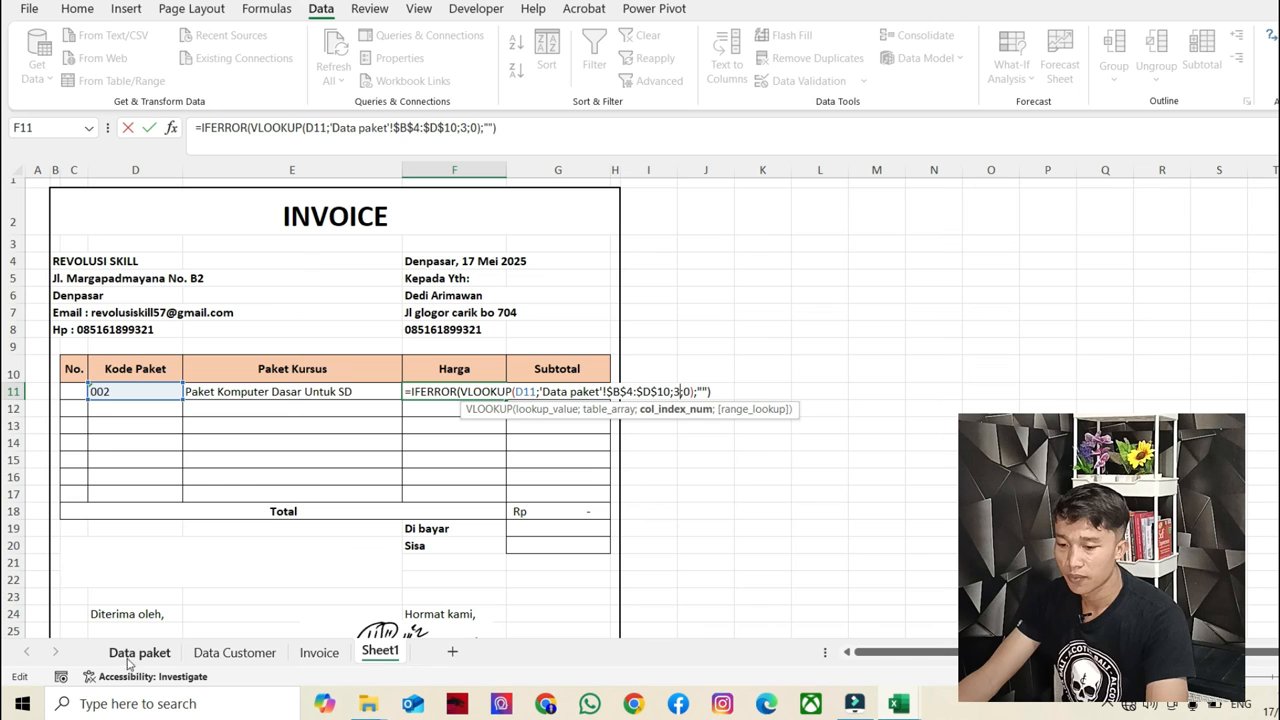
{"action": "key", "text": "Return"}
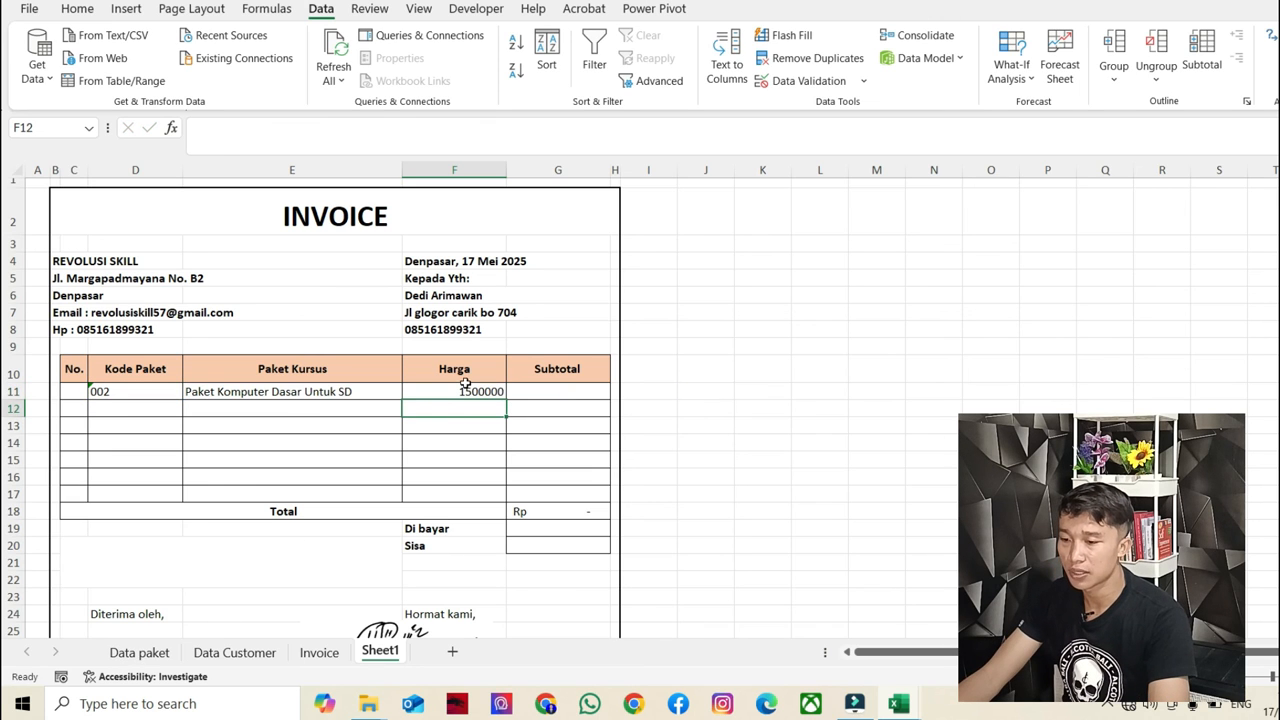
- Apply the Accounting number format to the whole Harga column, F
{"action": "left_click", "coordinate": [462, 170]}
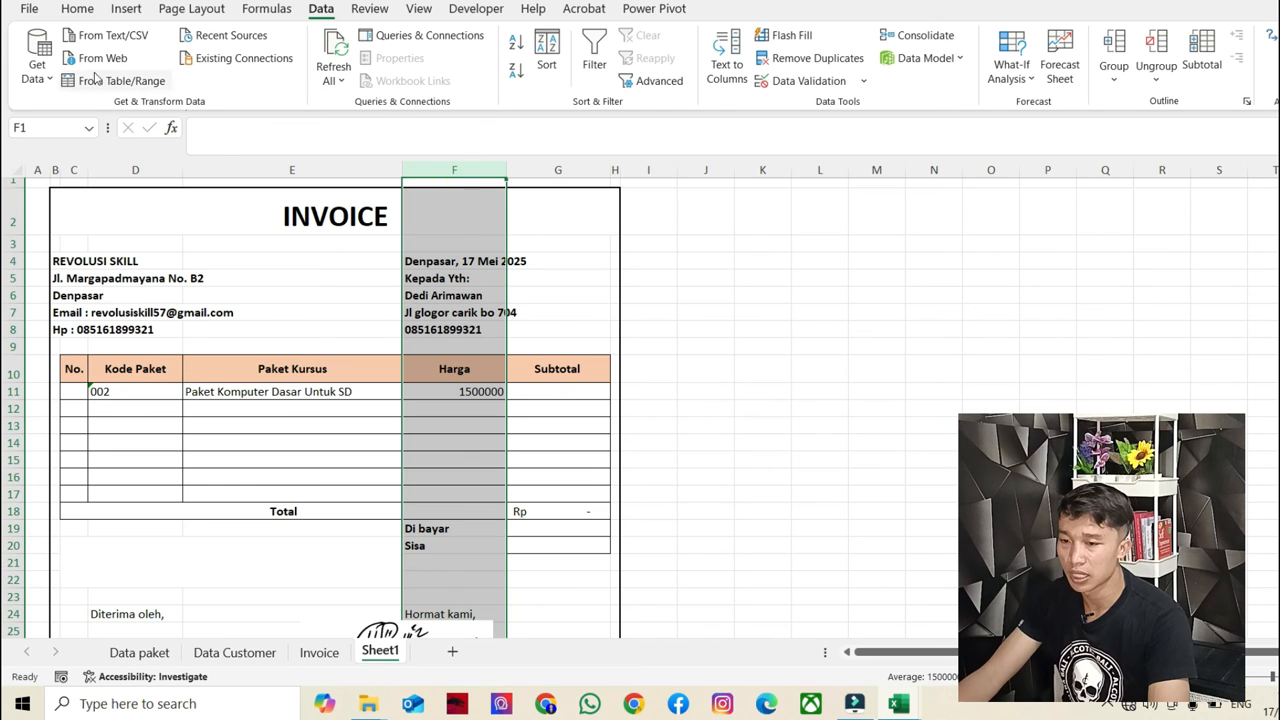
{"action": "left_click", "coordinate": [87, 11]}
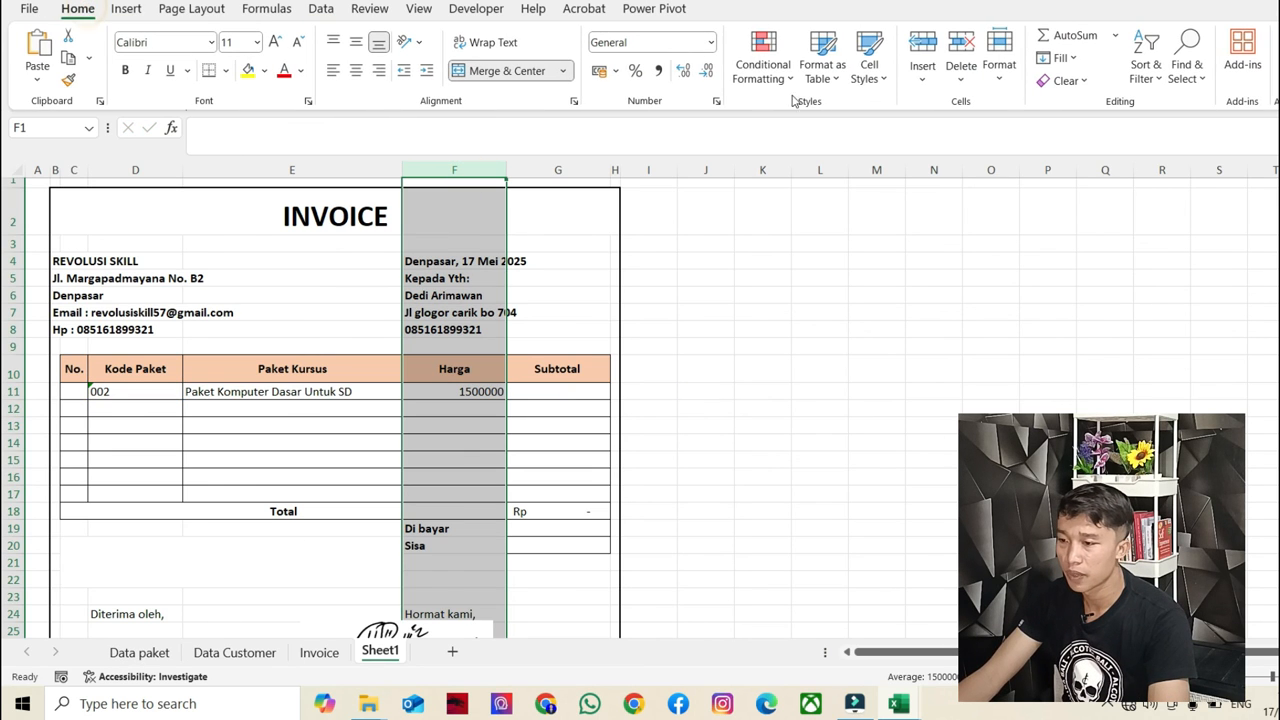
{"action": "left_click", "coordinate": [710, 41]}
{"action": "left_click", "coordinate": [612, 196]}
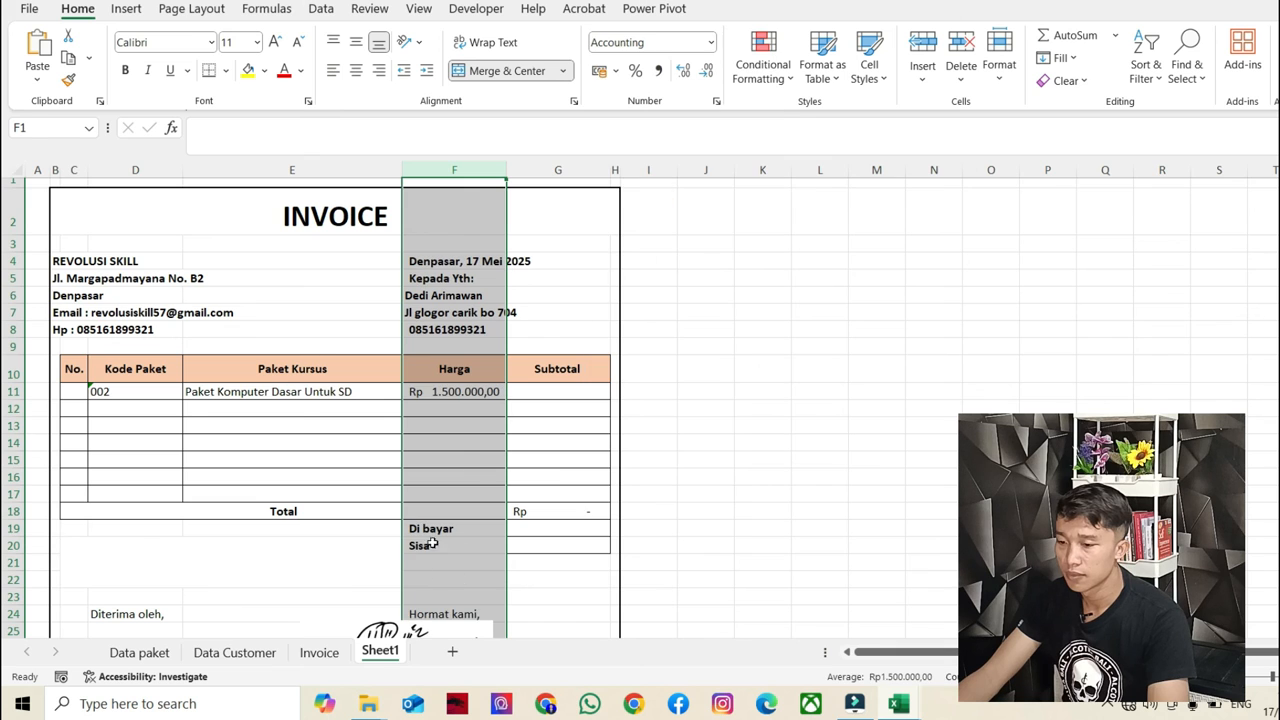
{"action": "left_click", "coordinate": [468, 448]}
{"action": "left_click", "coordinate": [463, 392]}
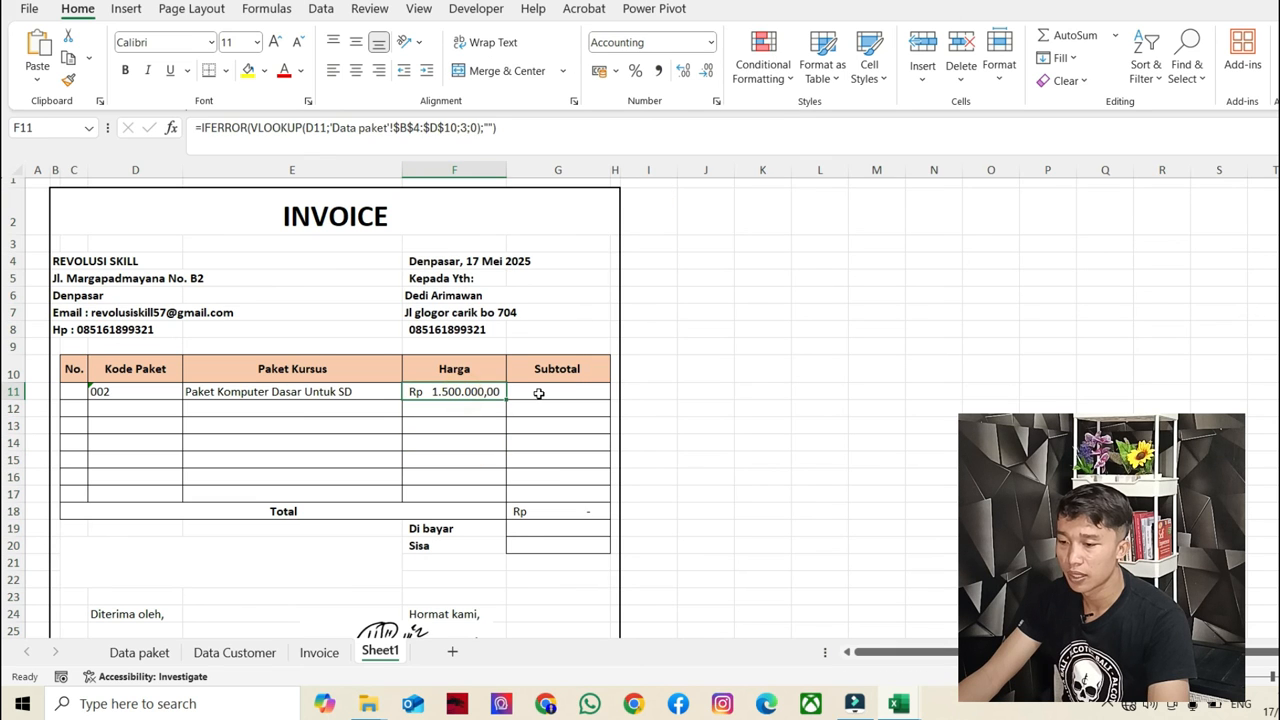
- Enter the formula =F11 in the first Subtotal cell, G11
{"action": "left_click", "coordinate": [538, 393]}
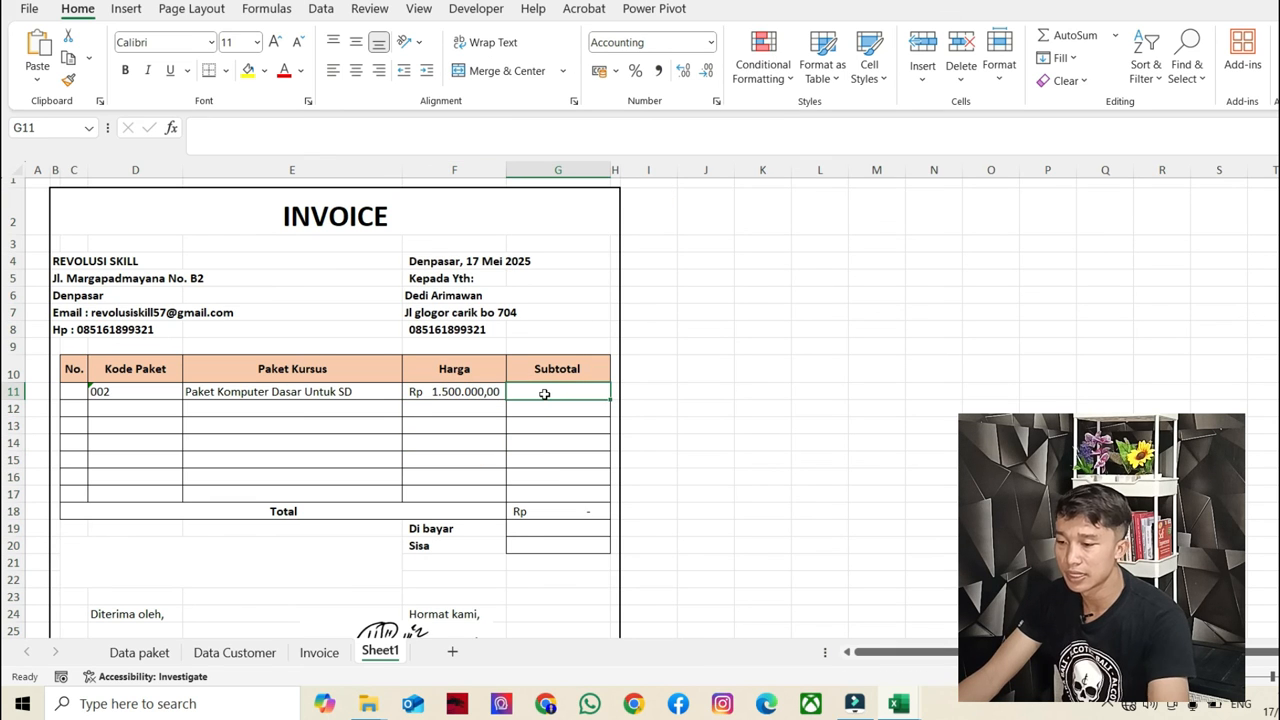
{"action": "type", "text": "="}
{"action": "left_click", "coordinate": [460, 392]}
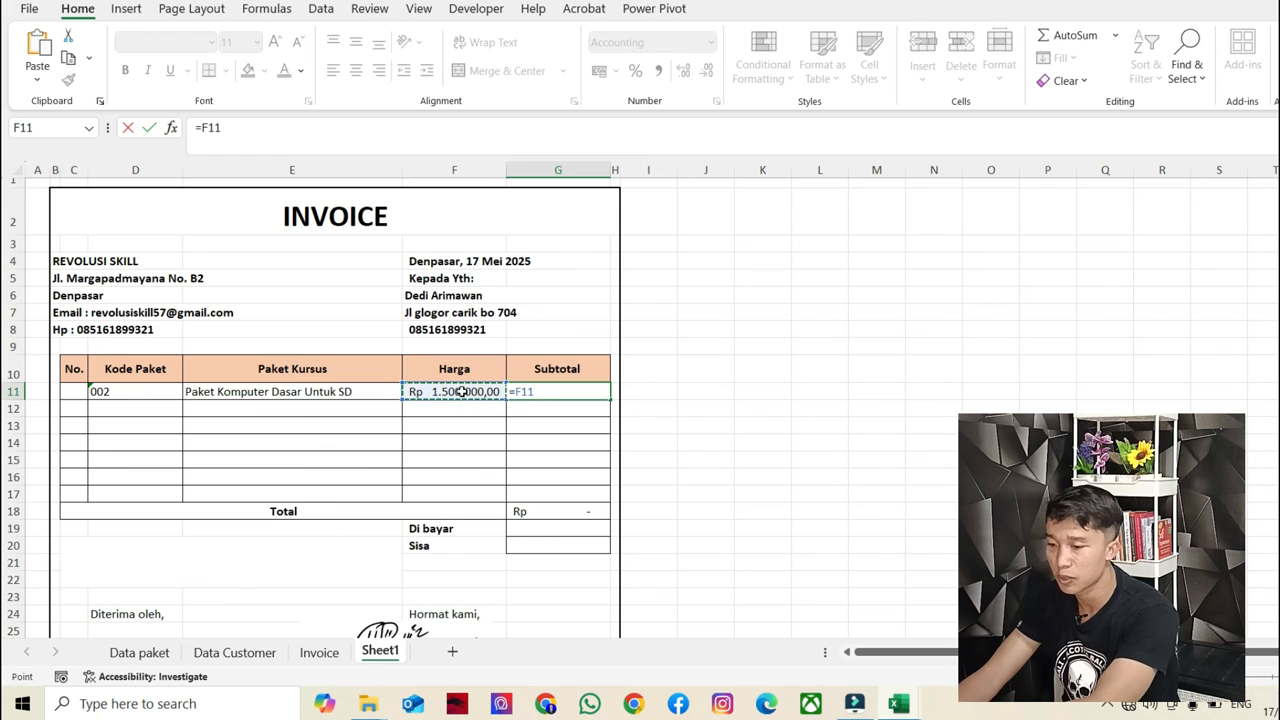
{"action": "key", "text": "Return"}
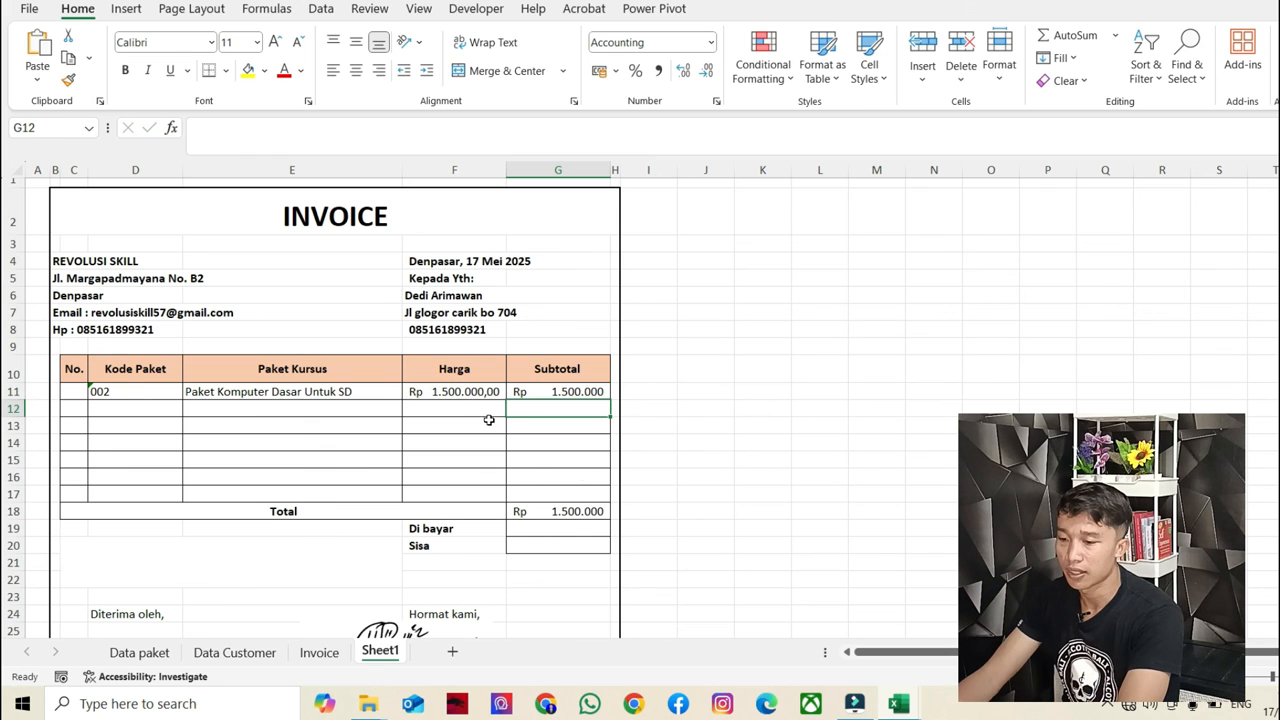
- Fill the Harga formula from F11 and the Subtotal formula from G11 down through row 17
{"action": "left_click", "coordinate": [486, 393]}
{"action": "left_click_drag", "start_coordinate": [505, 399], "coordinate": [503, 505]}
{"action": "left_click", "coordinate": [588, 408]}
{"action": "left_click", "coordinate": [590, 394]}
{"action": "left_click_drag", "start_coordinate": [609, 400], "coordinate": [605, 502]}
{"action": "left_click", "coordinate": [108, 420]}
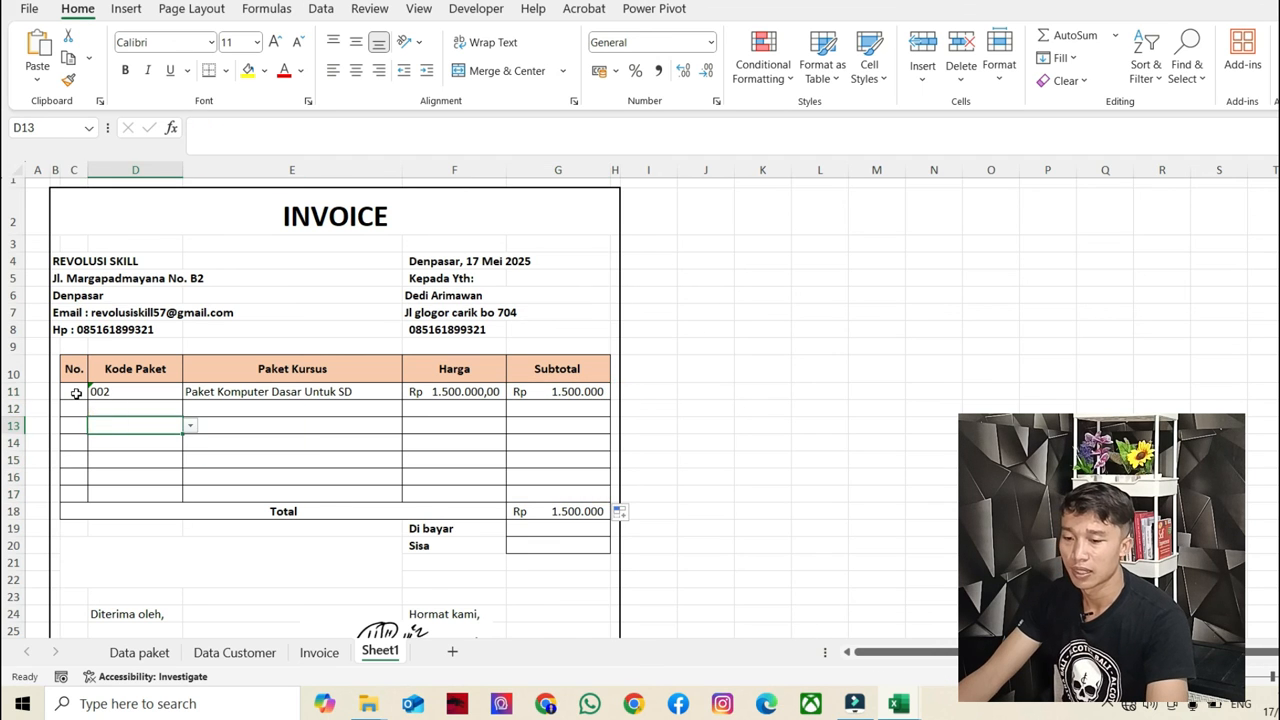
- Number the first two invoice rows 1 and 2 in the No. column, cells C11 and C12
{"action": "left_click", "coordinate": [76, 394]}
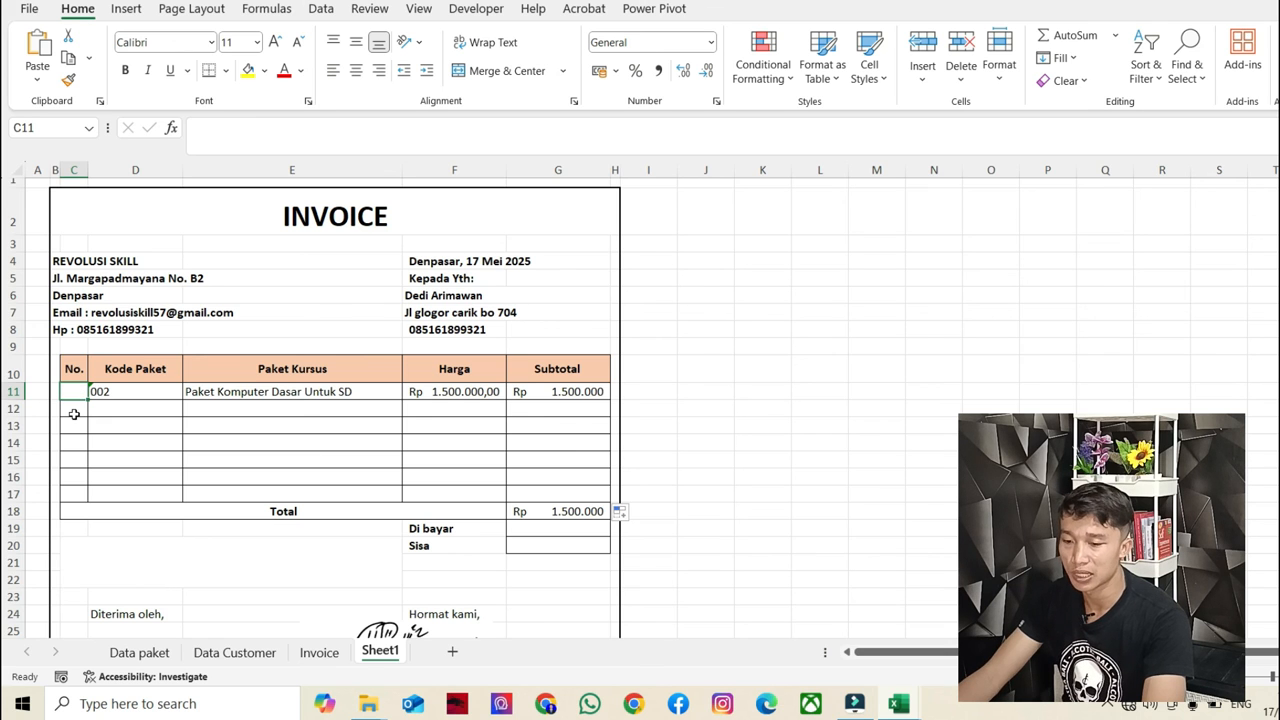
{"action": "type", "text": "1"}
{"action": "left_click", "coordinate": [74, 409]}
{"action": "type", "text": "2"}
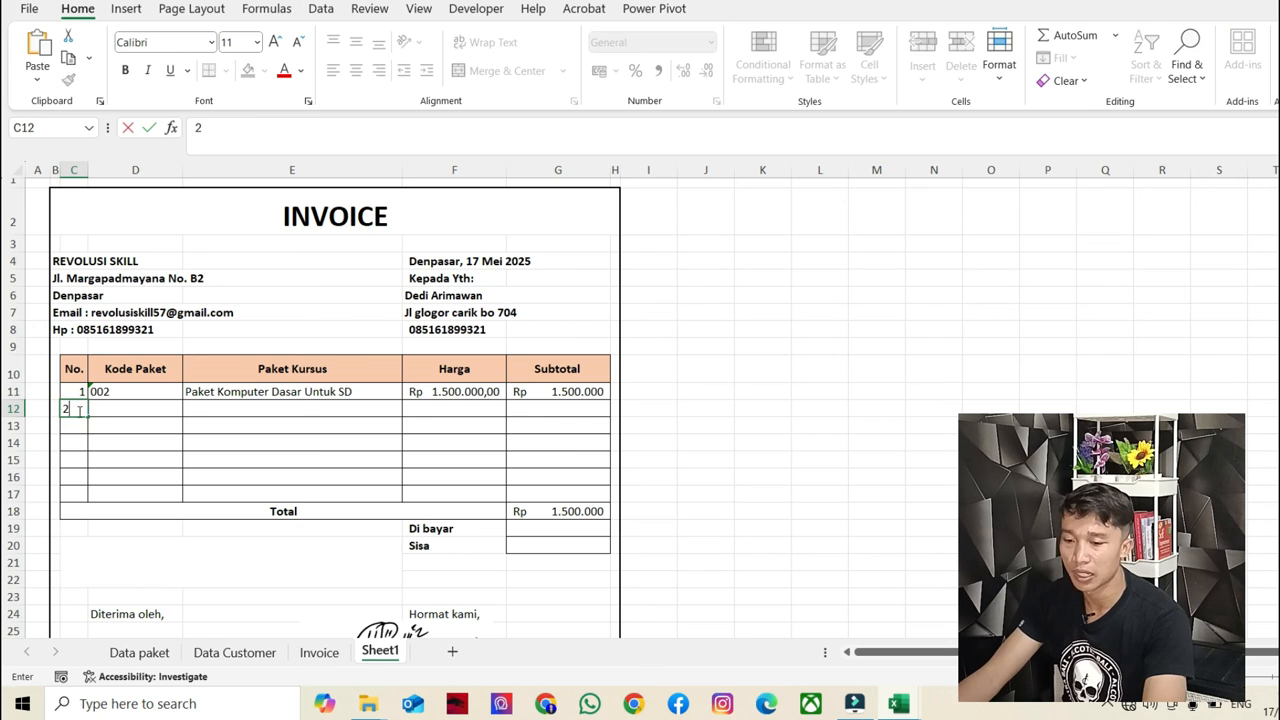
- Choose package code 003 from the dropdown in the second Kode Paket cell, D12
{"action": "left_click", "coordinate": [111, 409]}
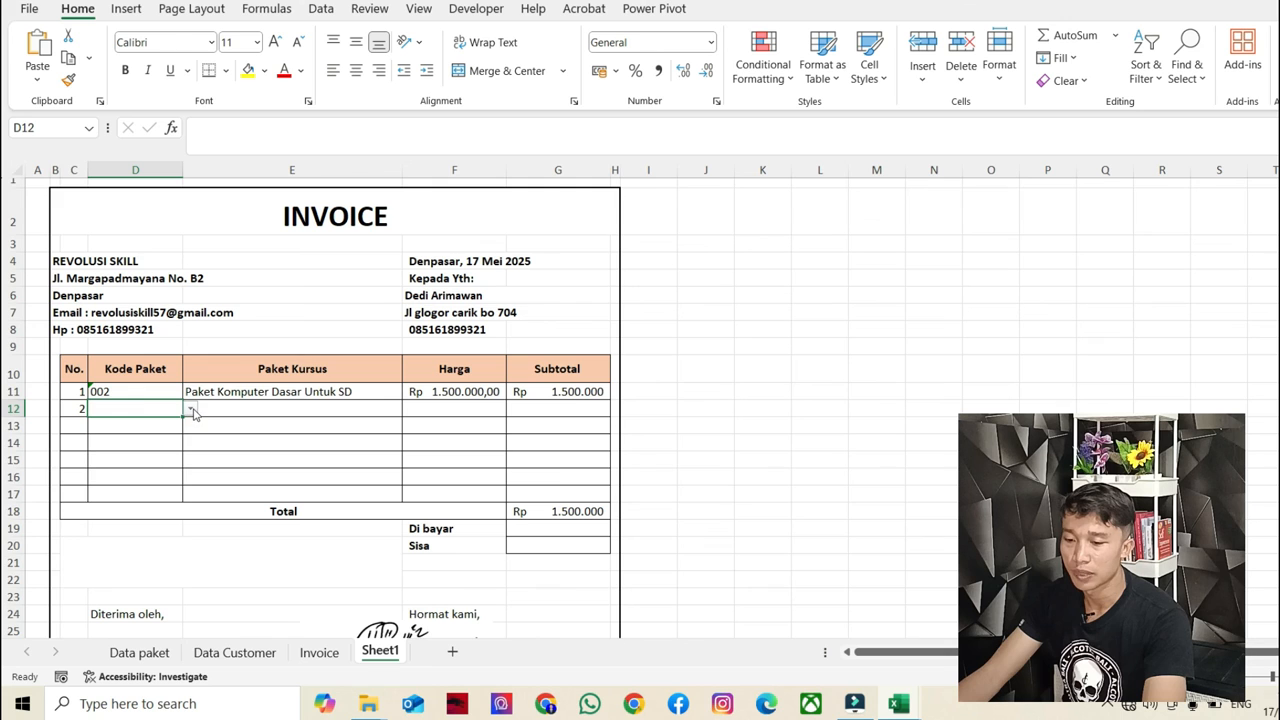
{"action": "left_click", "coordinate": [192, 410]}
{"action": "left_click", "coordinate": [120, 457]}
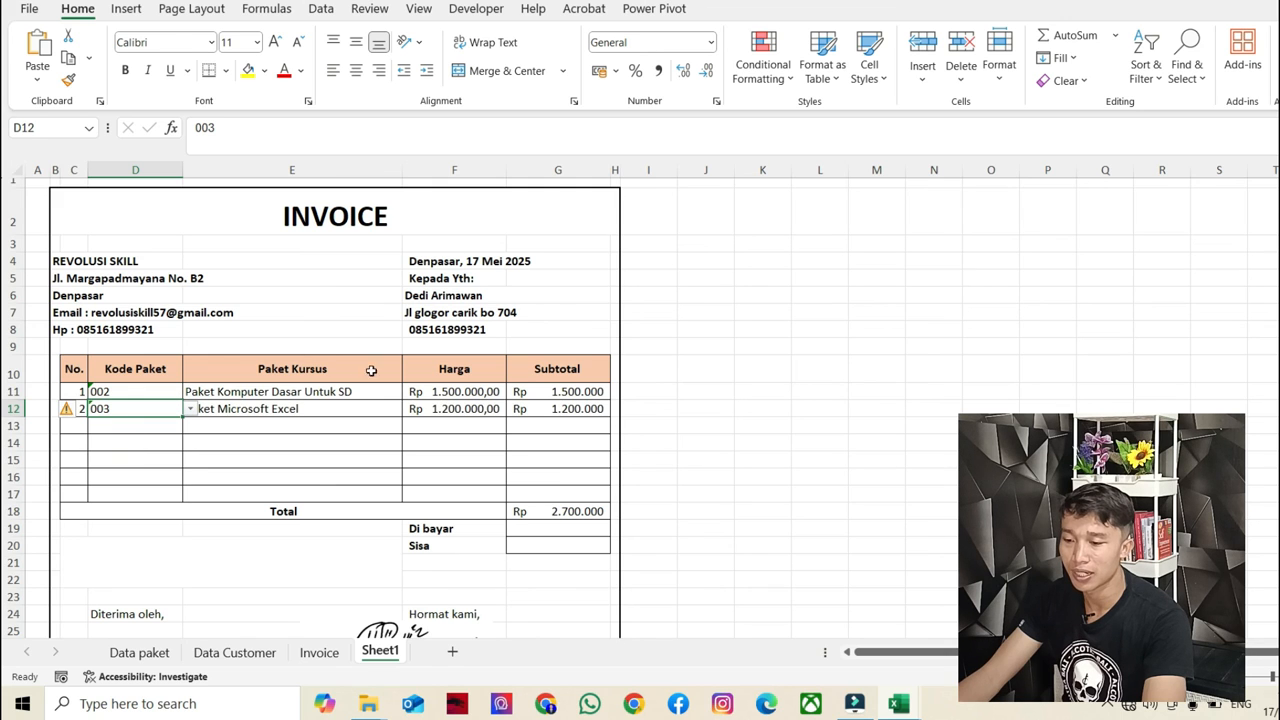